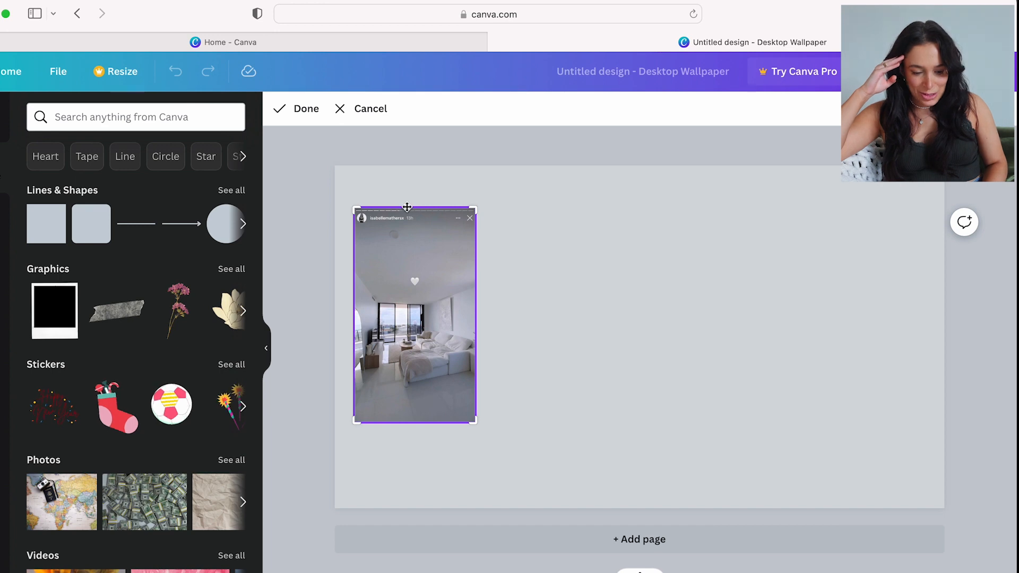
Step: Crop the top and bottom edges off the white living-room photo, then move it to the page's top-left corner and enlarge it
drag(470, 209, 471, 227)
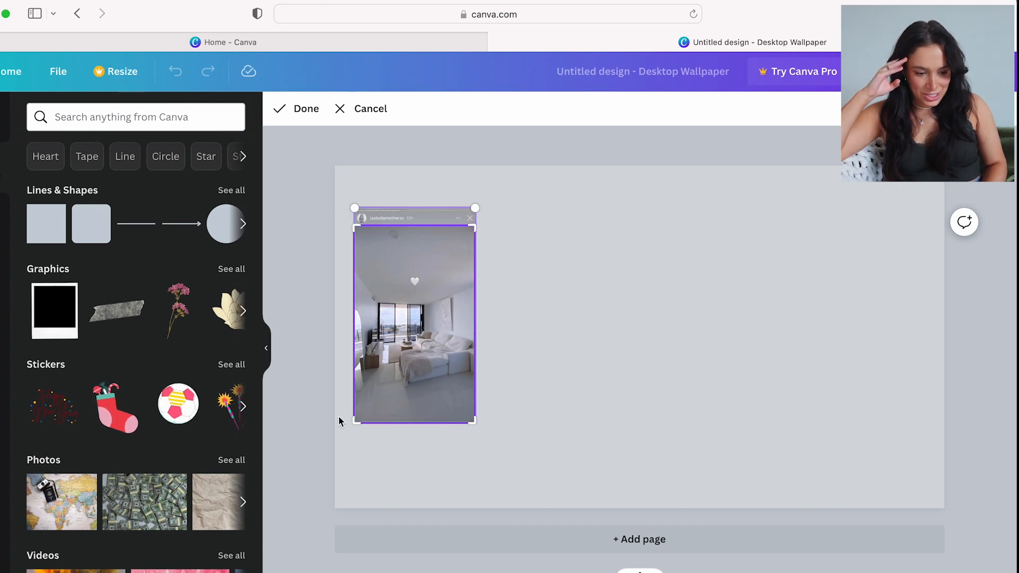
drag(356, 420, 356, 415)
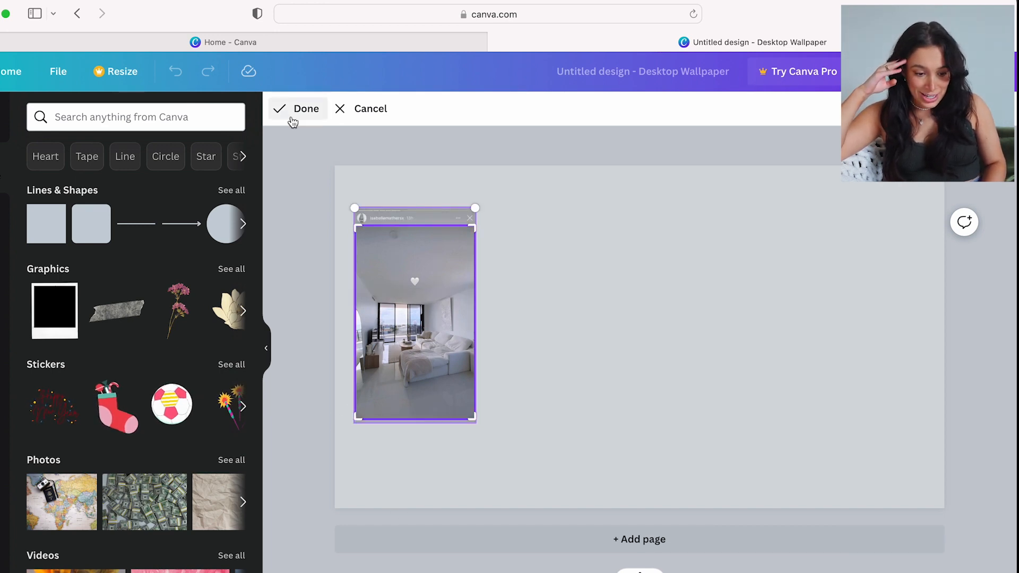
click(290, 121)
drag(421, 346, 400, 286)
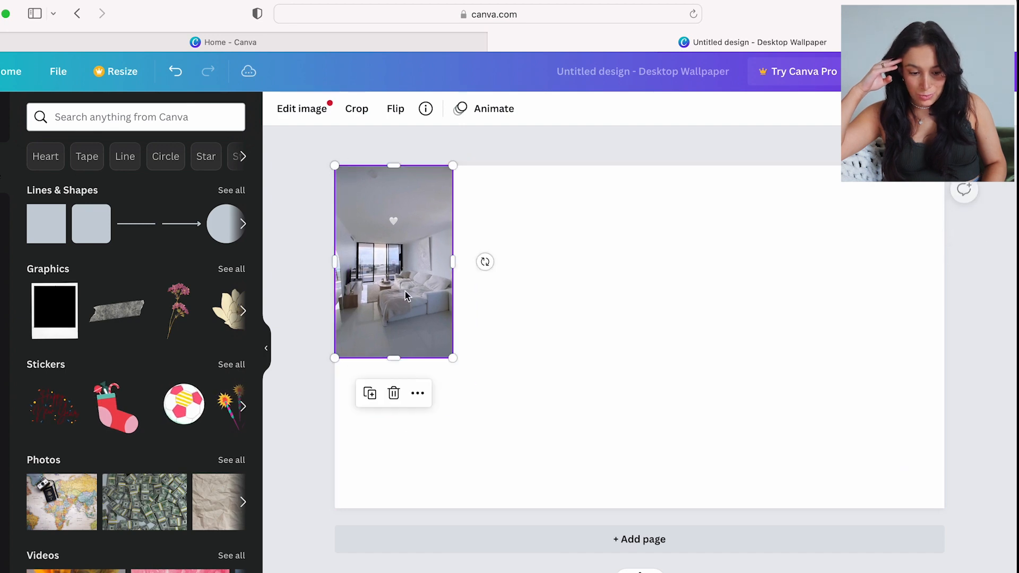
drag(454, 357, 493, 397)
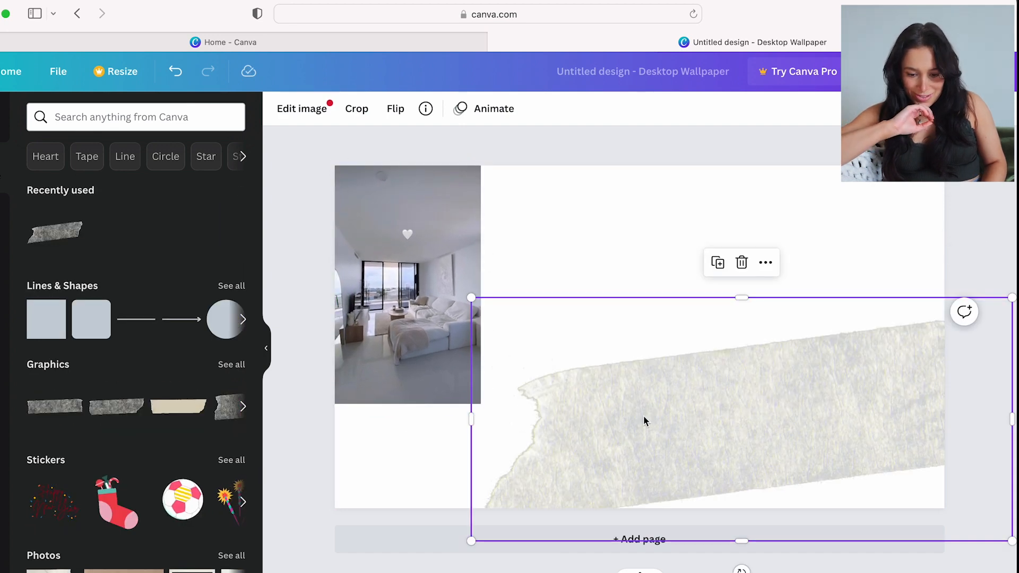
Step: Shrink the torn tape strip and place it over the top edge of the white living-room photo
drag(706, 429, 620, 362)
drag(926, 229, 510, 418)
drag(459, 438, 399, 177)
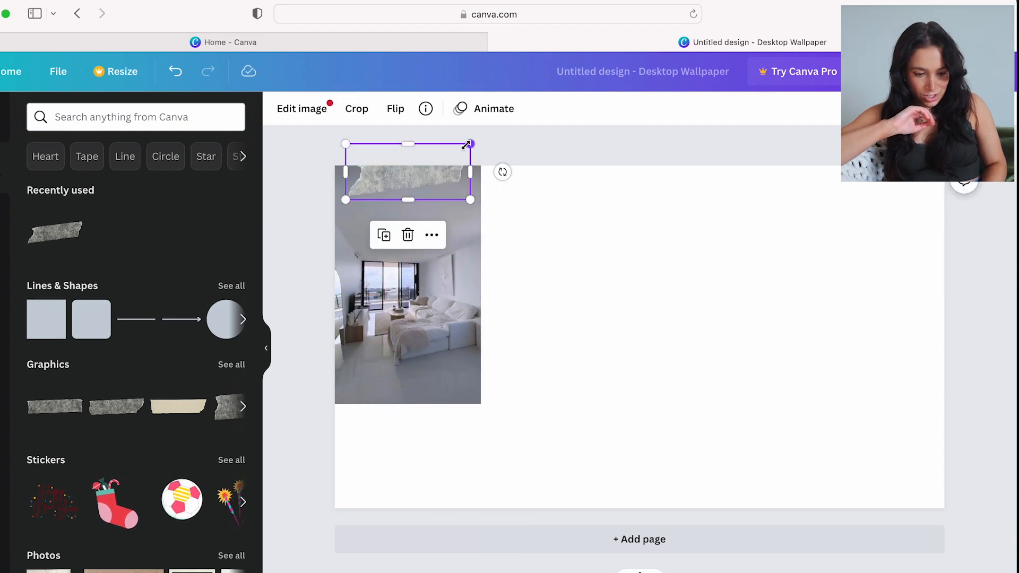
drag(471, 142, 446, 156)
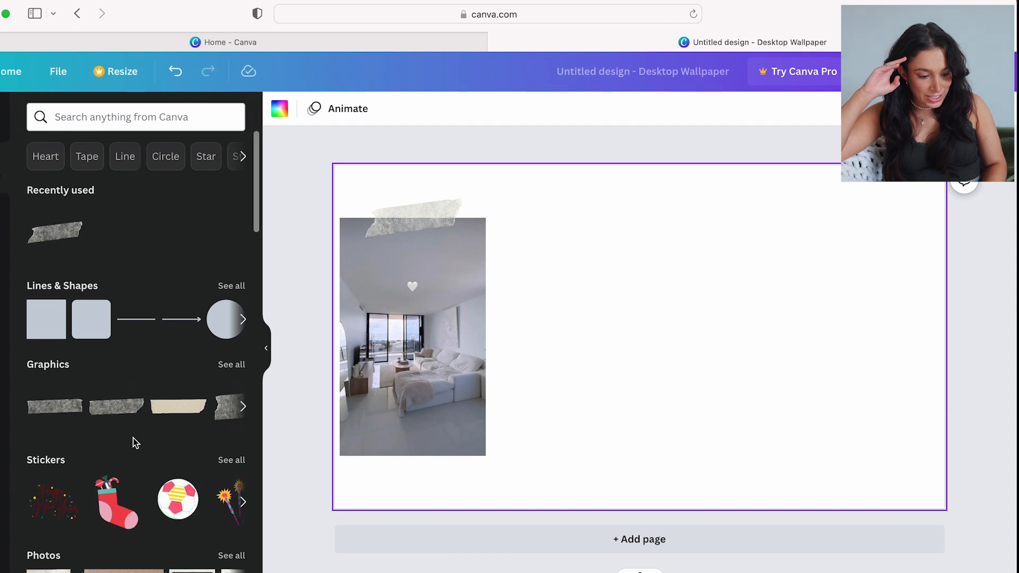
Step: Try a black Polaroid frame graphic beside the white living-room photo
click(243, 406)
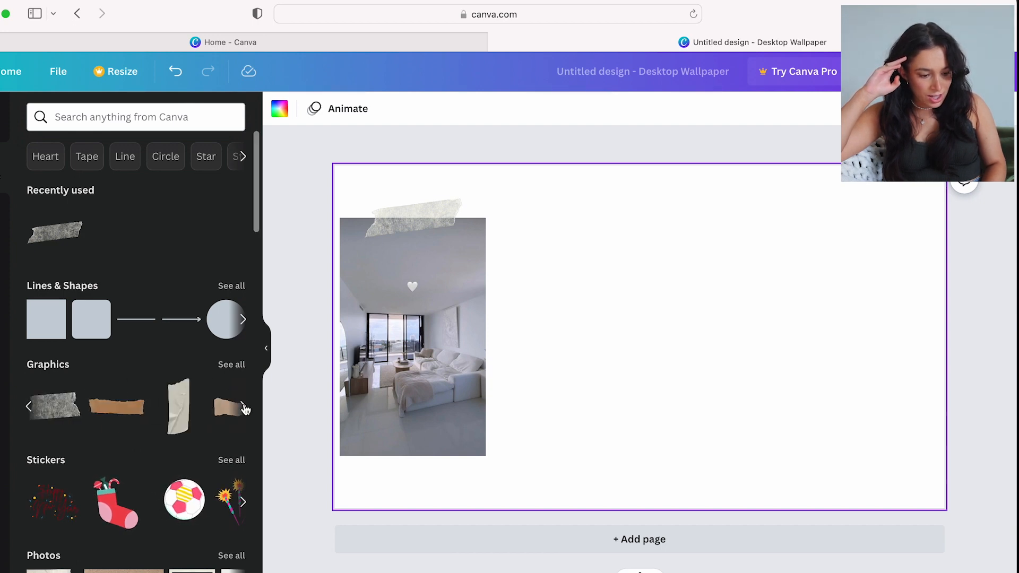
click(243, 407)
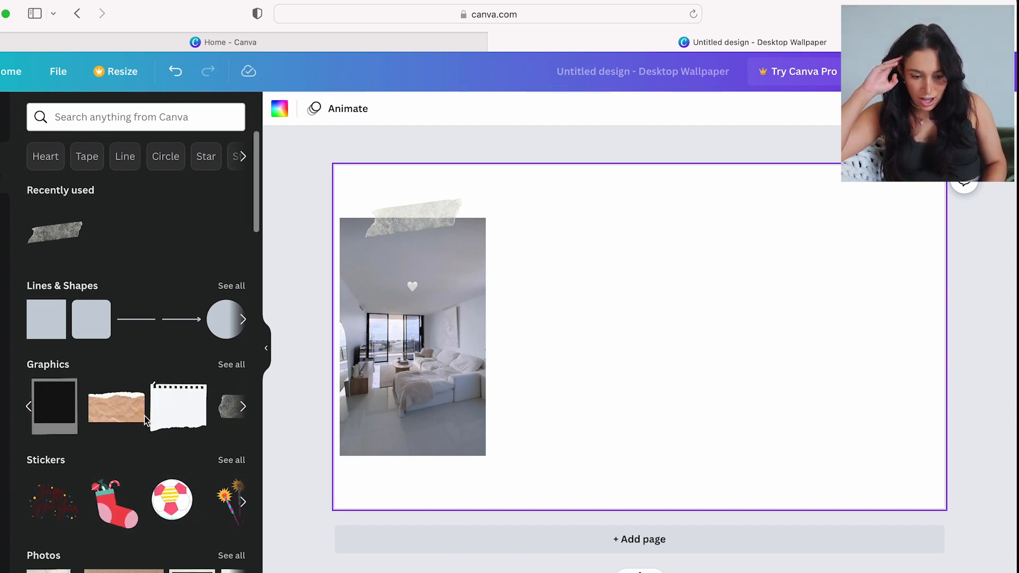
click(55, 406)
drag(703, 423, 598, 262)
click(519, 462)
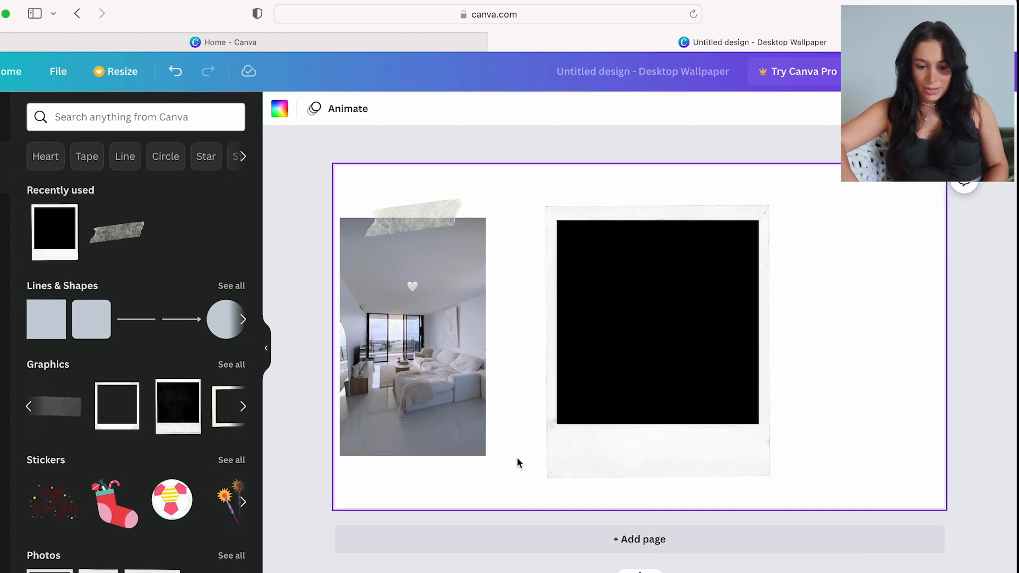
click(573, 440)
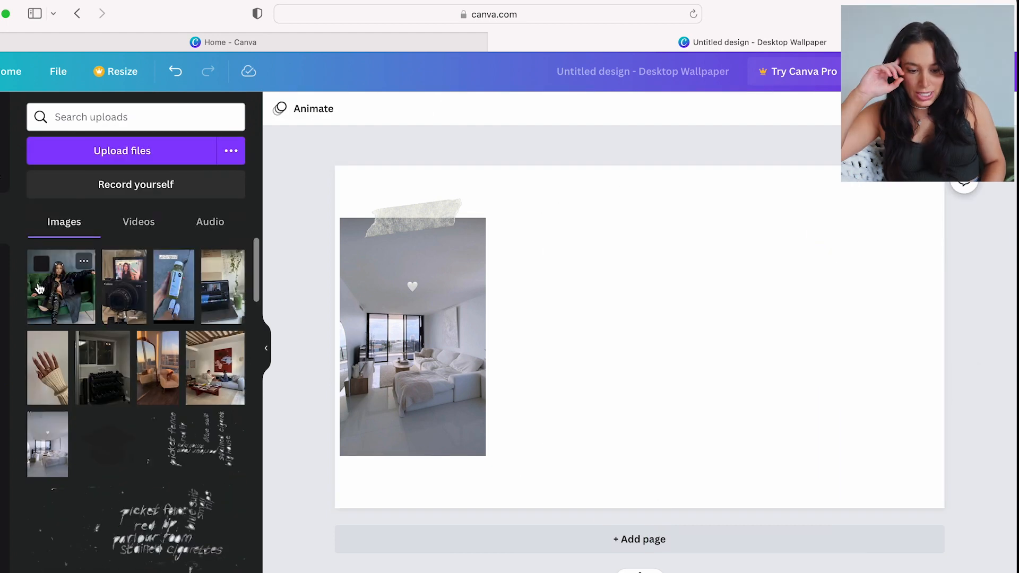
Step: Add the uploaded green-couch photo, shrink it and place it against the upper part of the white living-room photo's right edge
drag(64, 294, 642, 324)
drag(670, 383, 554, 283)
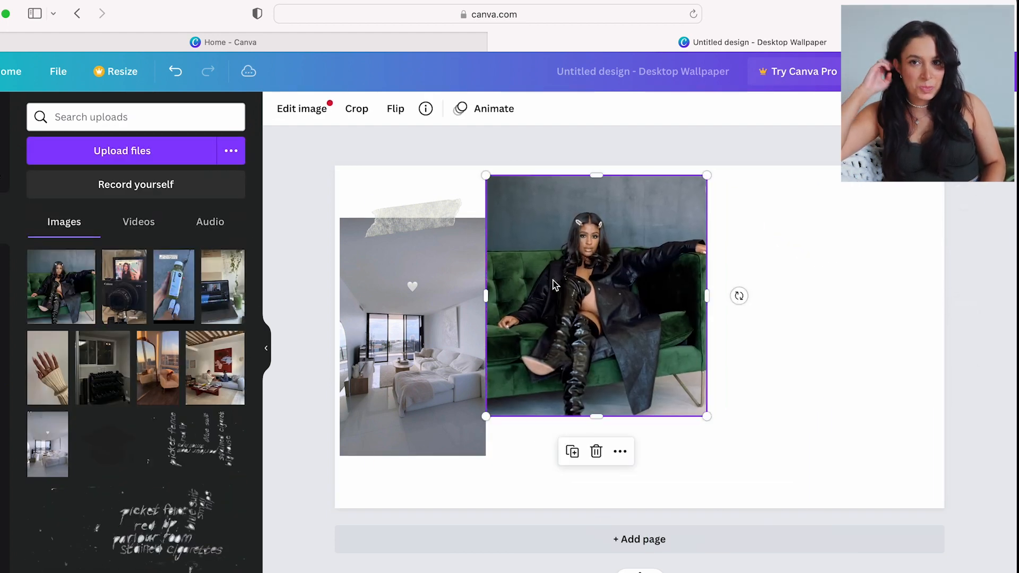
drag(708, 176, 656, 209)
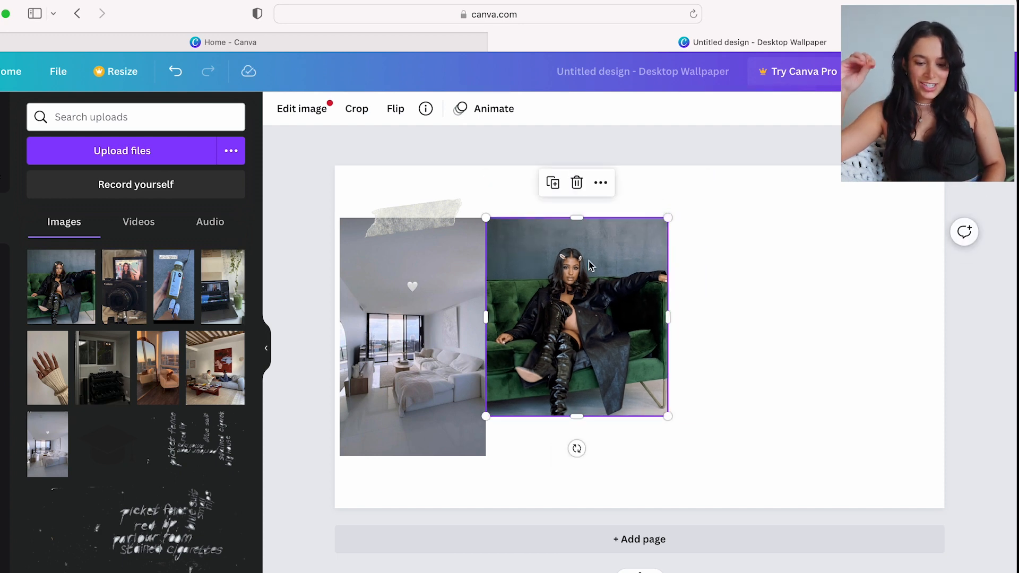
drag(583, 313, 583, 291)
drag(668, 196, 621, 246)
drag(557, 319, 557, 262)
click(578, 404)
Step: Add the camera and dumbbell-rack photos side by side in the page's right half, and nudge the white living-room photo left
drag(110, 303, 705, 378)
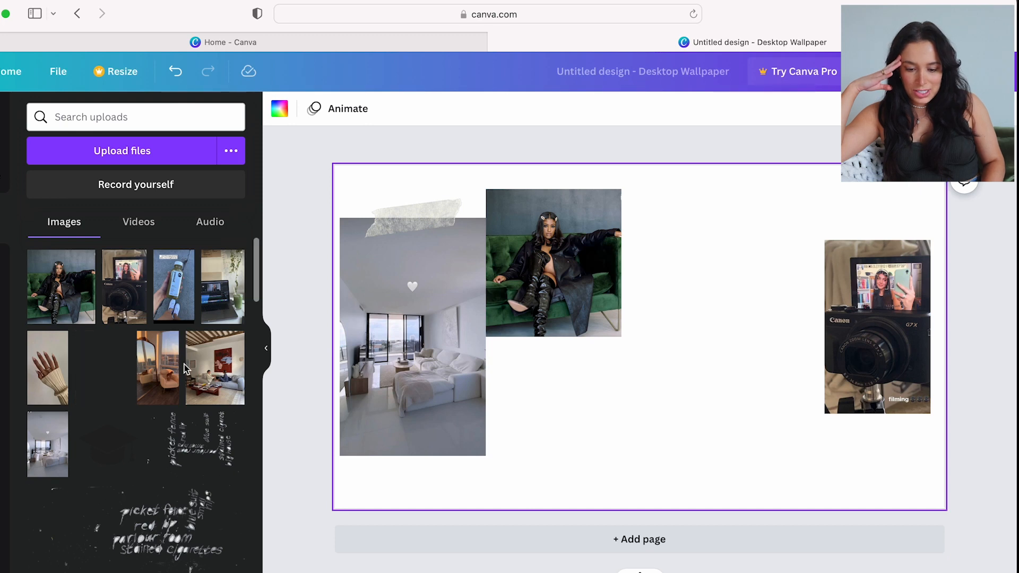
drag(186, 368, 678, 384)
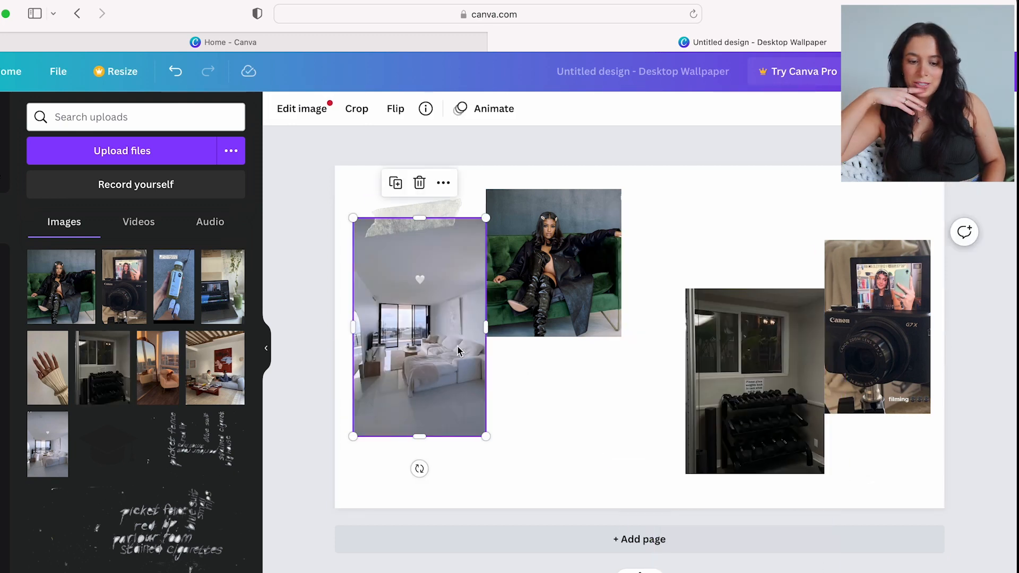
click(570, 414)
drag(451, 367, 448, 368)
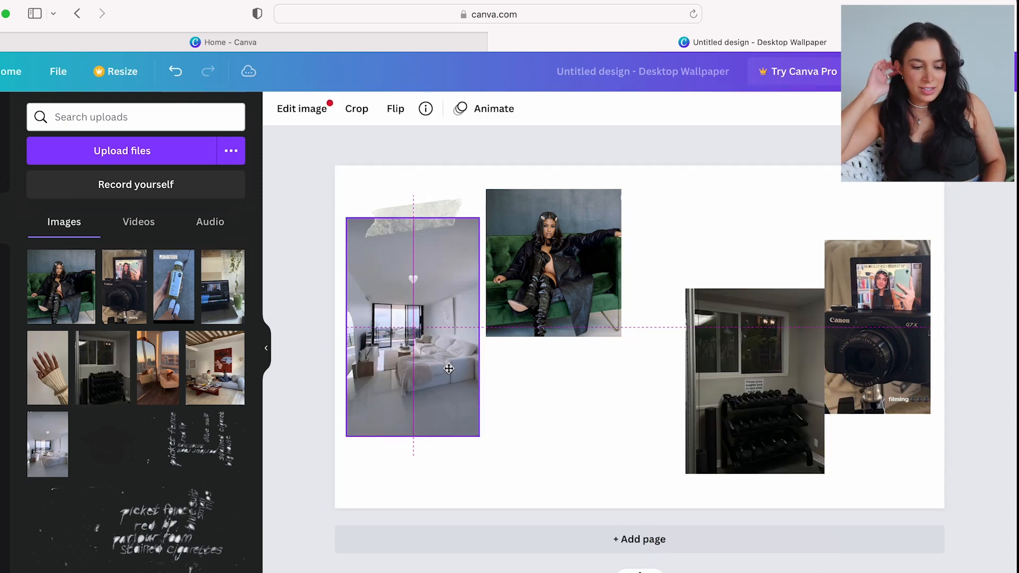
click(614, 426)
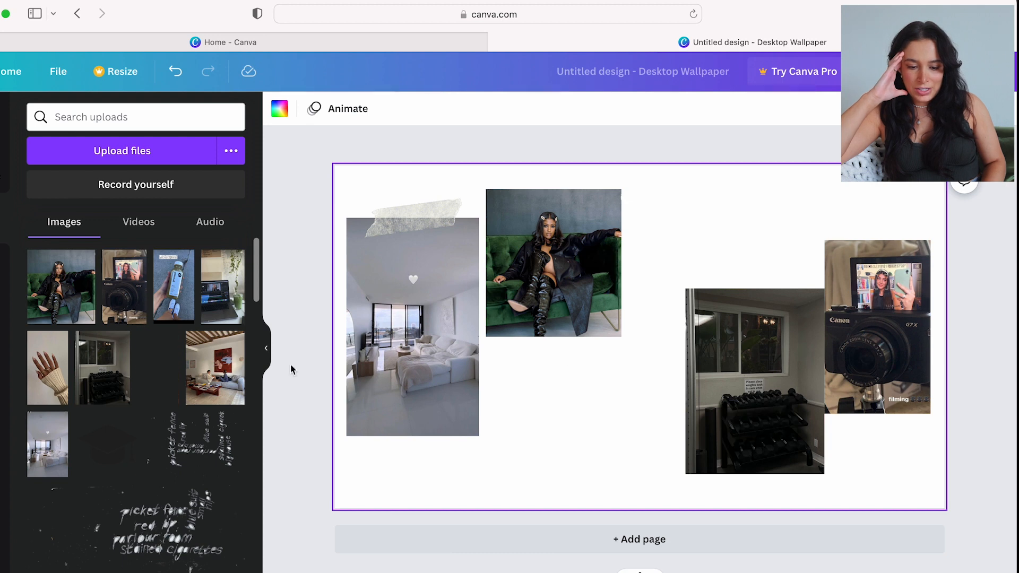
Step: Add the sunset mirror photo to the right of the green-couch photo and move the dumbbell-rack photo down to the page's bottom edge
drag(160, 366, 658, 357)
drag(689, 406, 676, 280)
drag(774, 379, 819, 416)
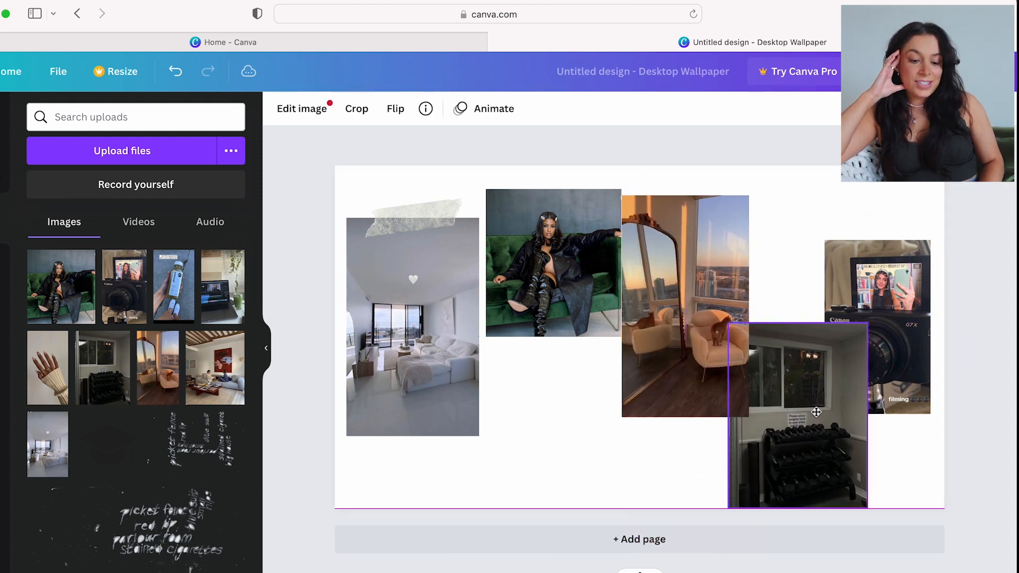
Step: Shift the white living-room photo and its tape strip slightly up and left
click(454, 373)
drag(406, 352, 400, 348)
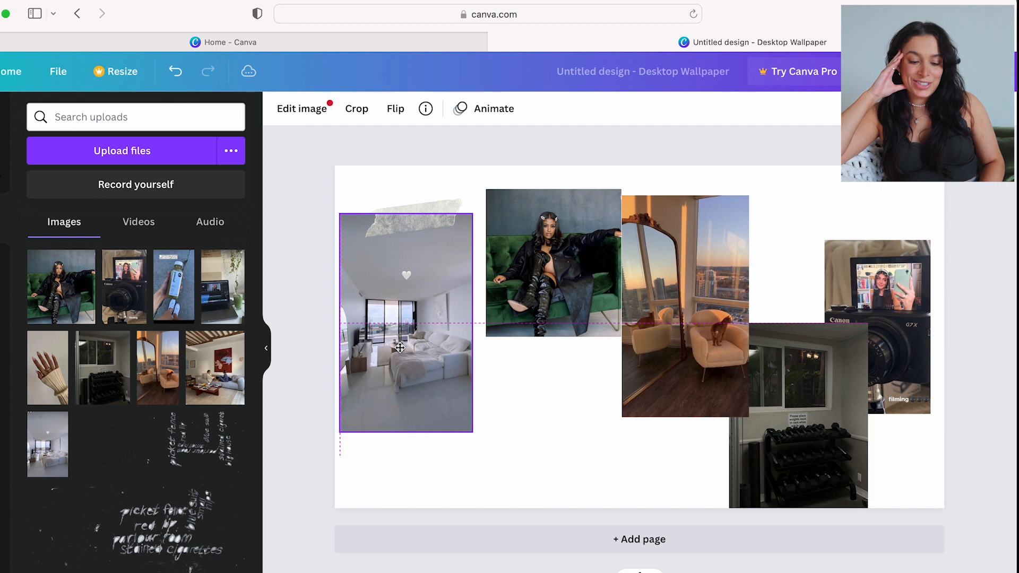
click(431, 213)
drag(430, 213, 425, 201)
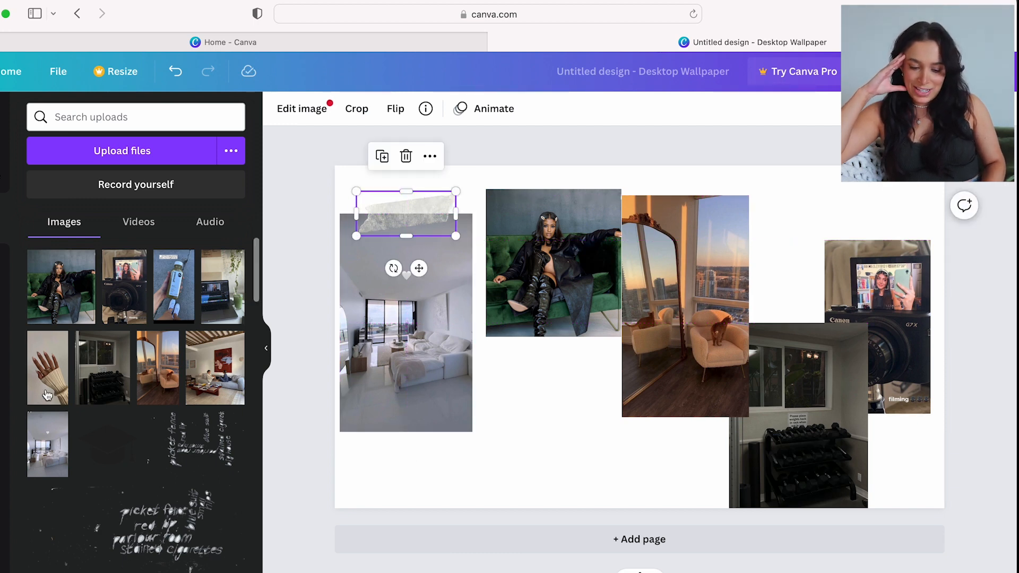
Step: Set the page background to the dark slate colour taken from the green-couch photo, and move the juice-bottle photo up
click(154, 399)
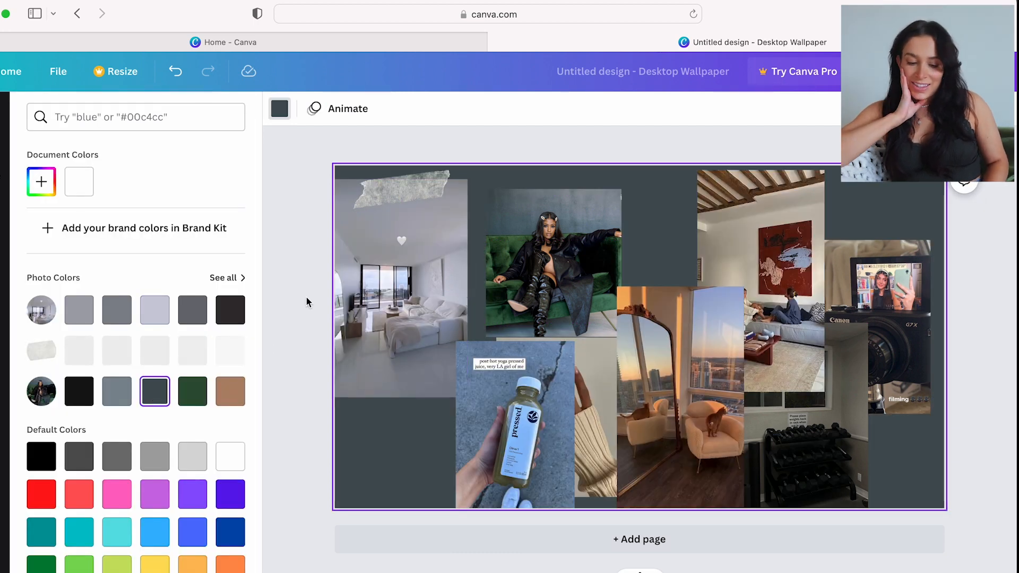
click(284, 282)
drag(498, 425, 490, 384)
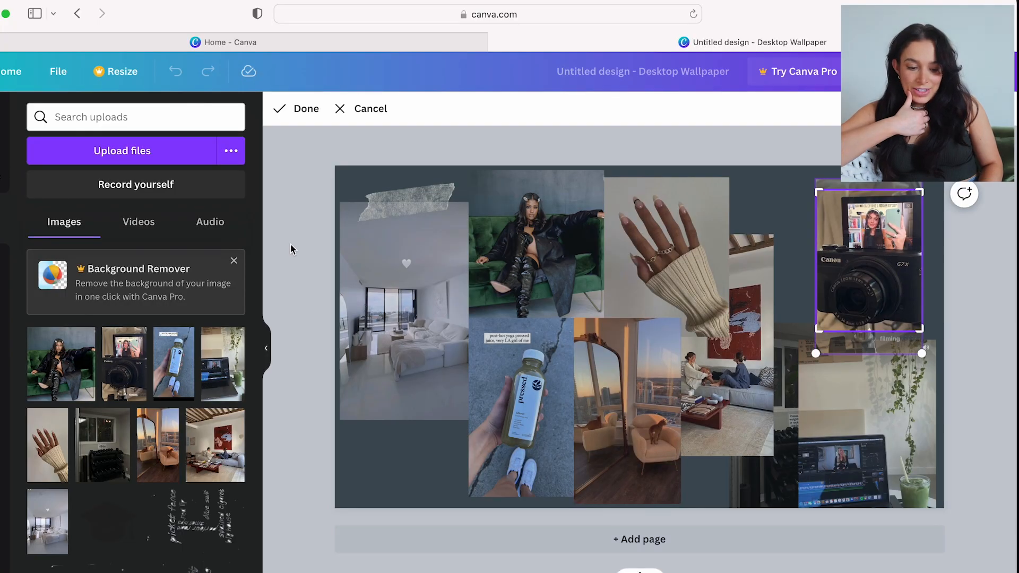
Step: Apply the crop to the camera photo and shift it slightly up and left
key(Return)
drag(843, 298, 832, 280)
Step: Move the photo with the red painting to the right and crop the ceiling off its top
drag(691, 382, 742, 391)
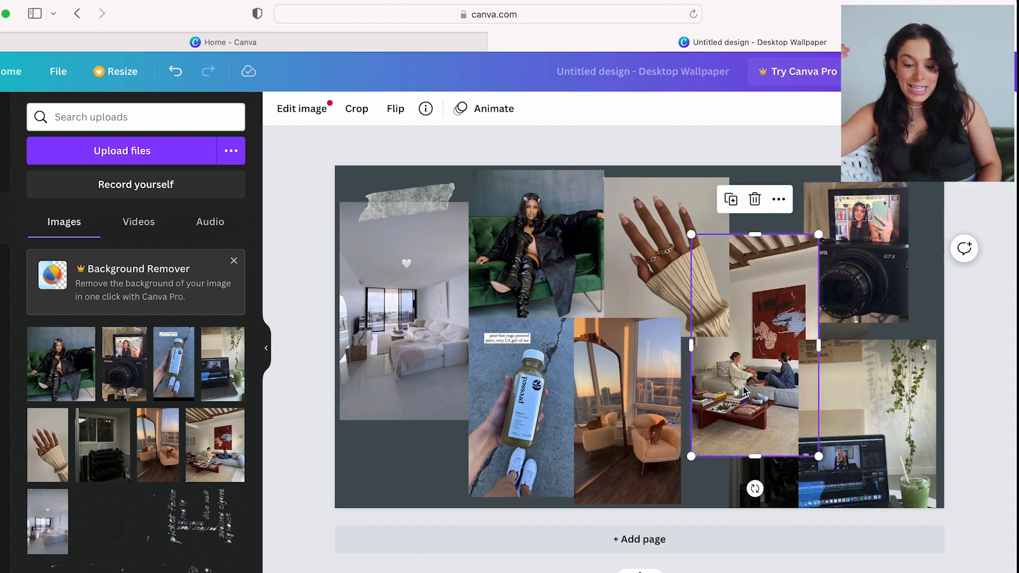
double_click(743, 391)
click(294, 335)
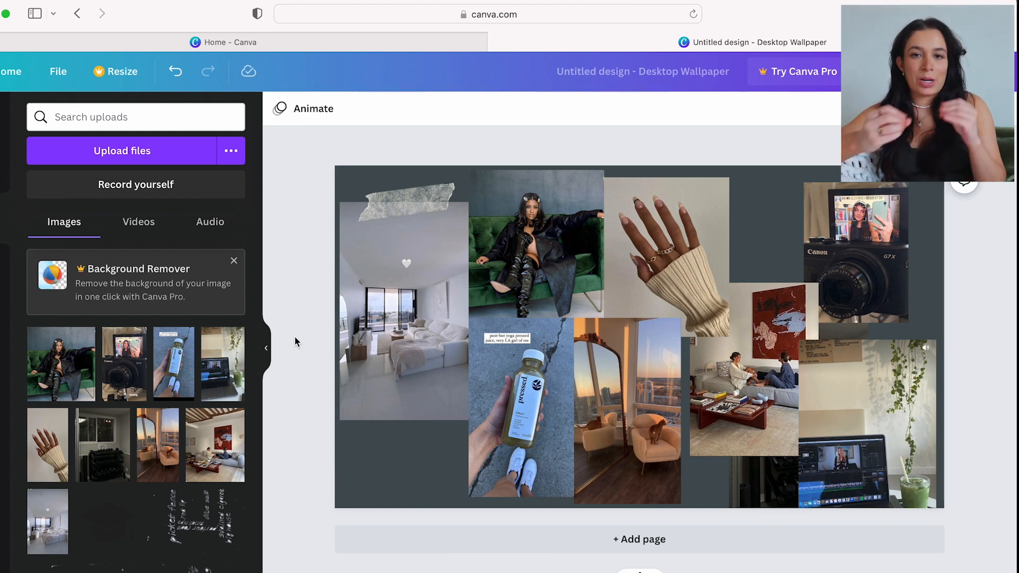
Step: Shift the red-painting photo slightly up and right, and bring it in front of the laptop photo
drag(783, 411, 798, 398)
right_click(790, 398)
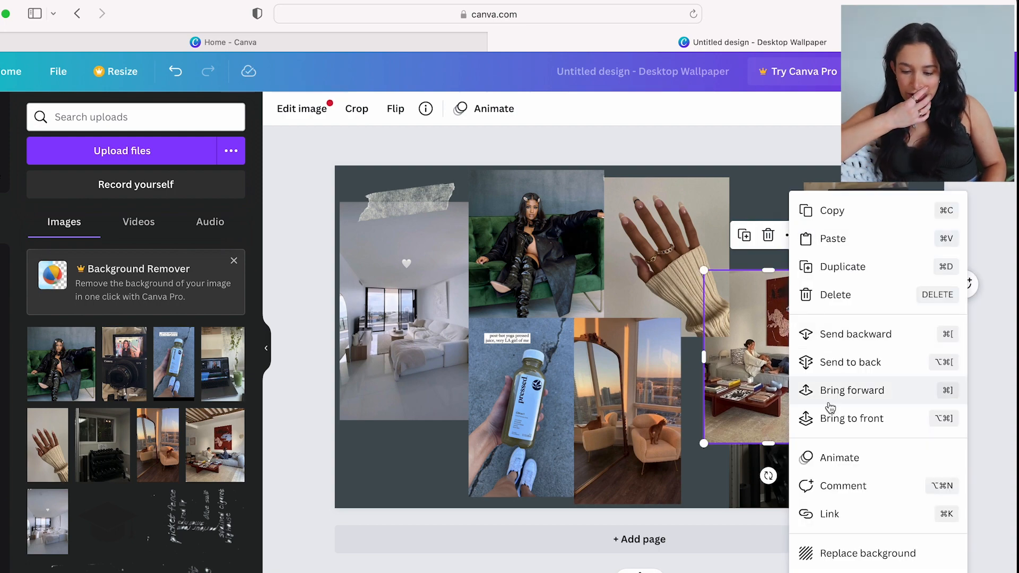
click(768, 416)
Step: Move the red-painting photo to the middle of the collage and enlarge it to most of the page's height
drag(774, 403, 645, 325)
drag(701, 363, 818, 518)
drag(689, 388, 689, 365)
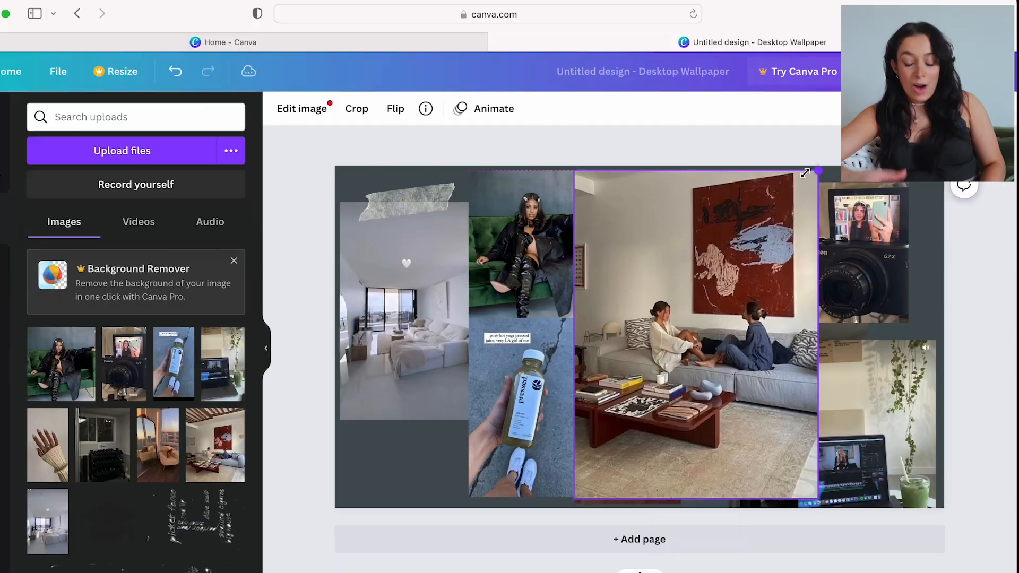
drag(814, 171, 786, 212)
Step: Crop the bottom of the red-painting photo, then shrink it and place it at the page's top beside the hand photo
double_click(697, 366)
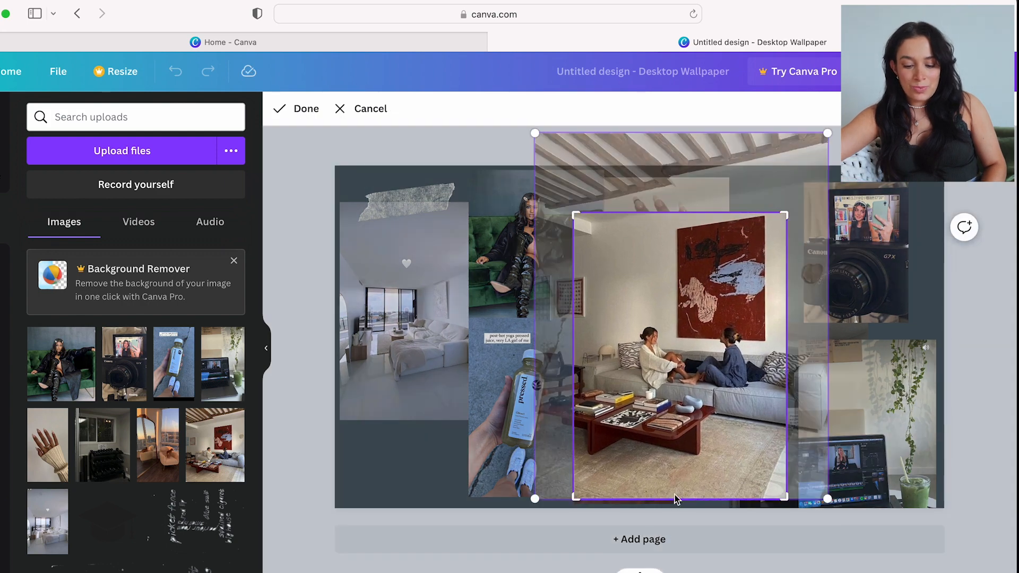
drag(571, 498, 572, 475)
key(Return)
drag(787, 215, 695, 297)
drag(616, 357, 777, 223)
Step: Move the camera photo to the lower-left area, left of the juice-bottle photo and overlapping the white living-room photo
drag(892, 302, 451, 478)
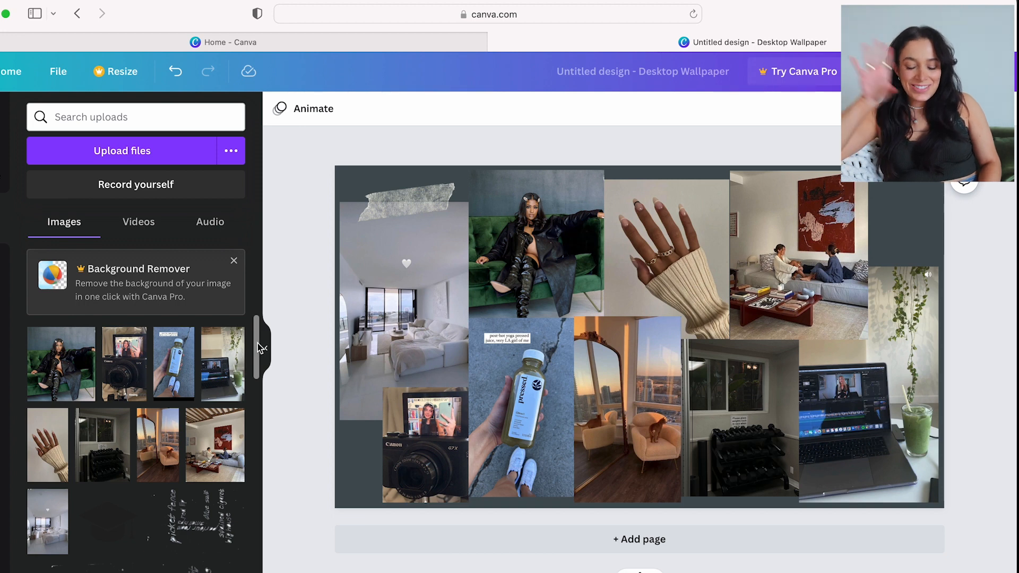
click(657, 373)
click(697, 504)
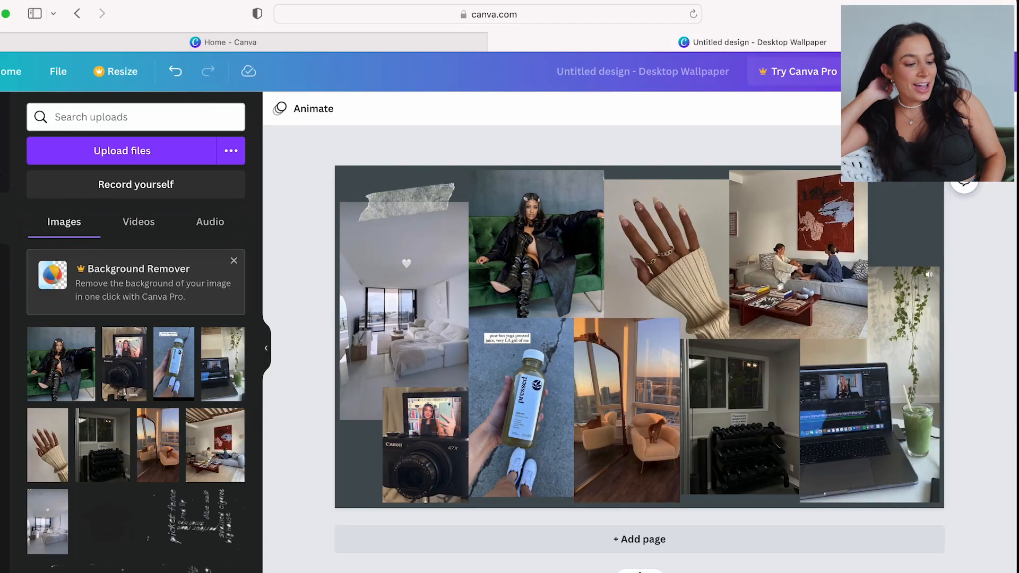
Step: Find the metal paper clip among the photo elements and add it to the collage
click(2, 168)
scroll(201, 454, down, 5)
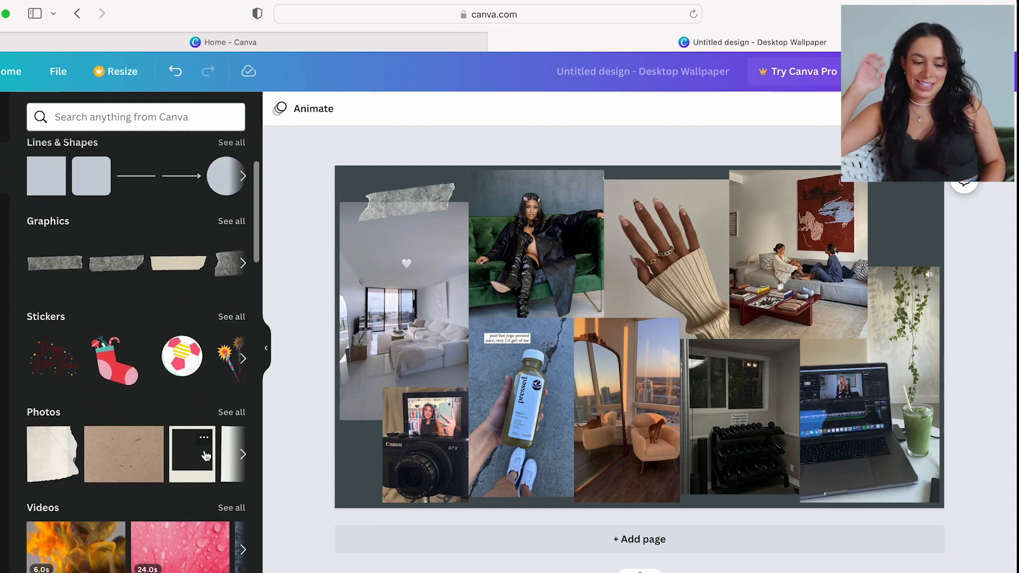
click(244, 455)
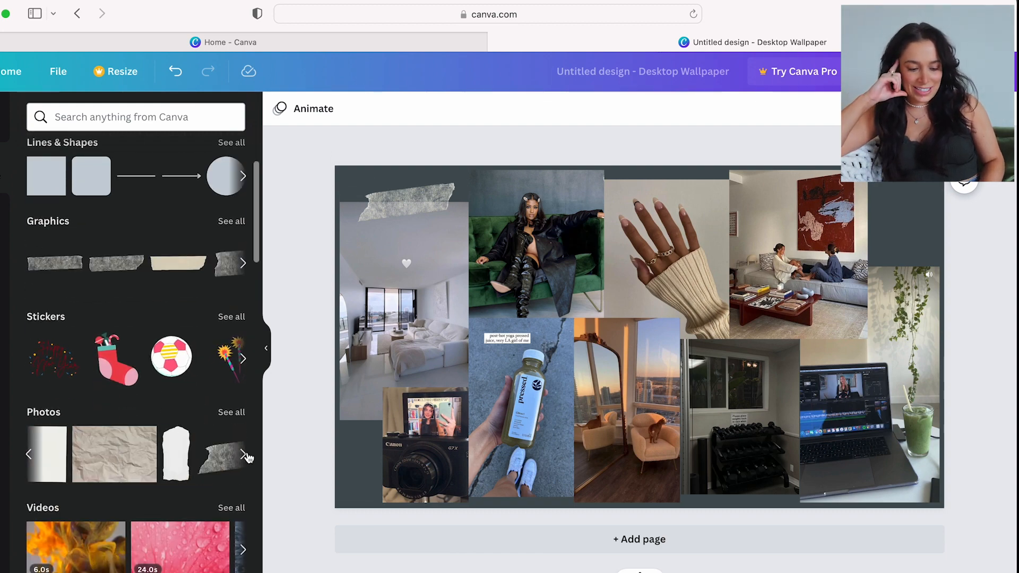
click(31, 459)
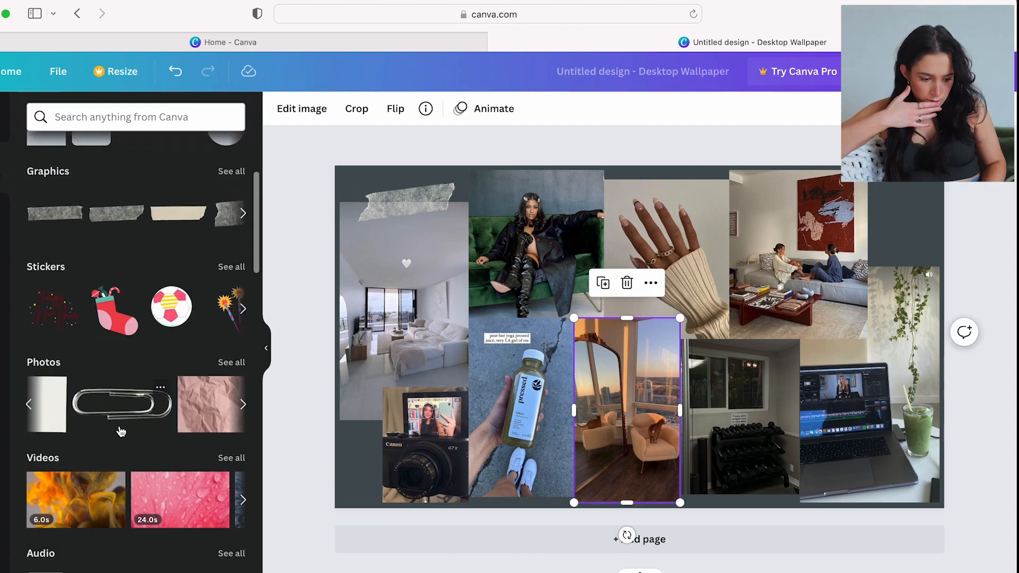
drag(120, 427, 590, 329)
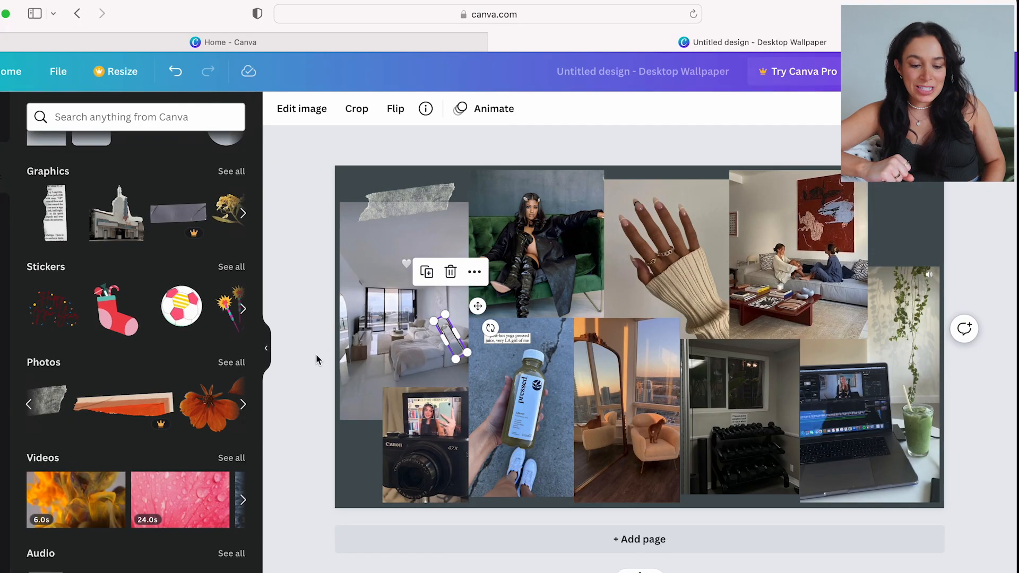
click(315, 355)
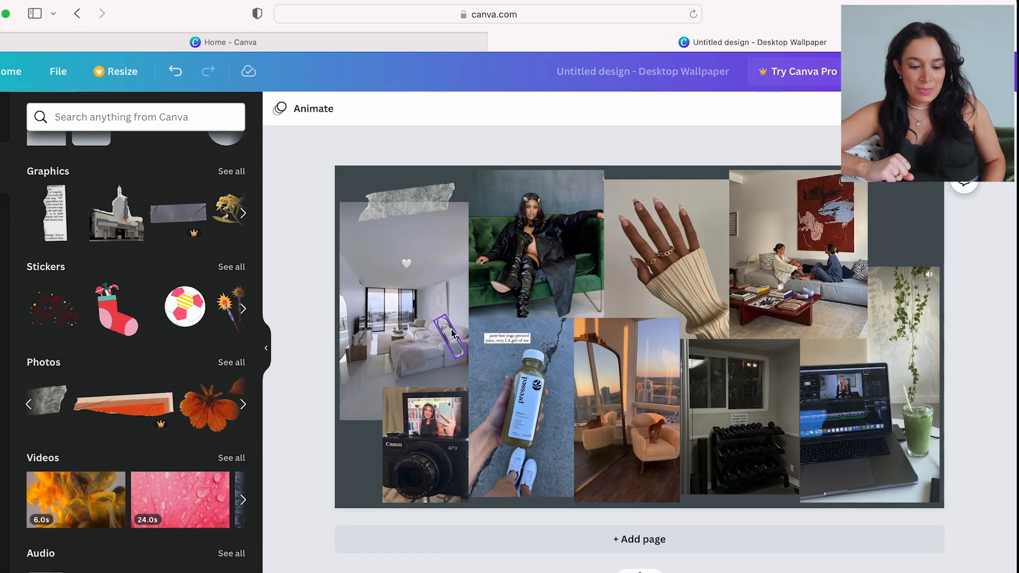
Step: Place the small paper clip where the hand and sunset mirror photos meet, and position a second clip at the plant photo's top-left corner
drag(452, 333, 618, 250)
drag(653, 175, 563, 180)
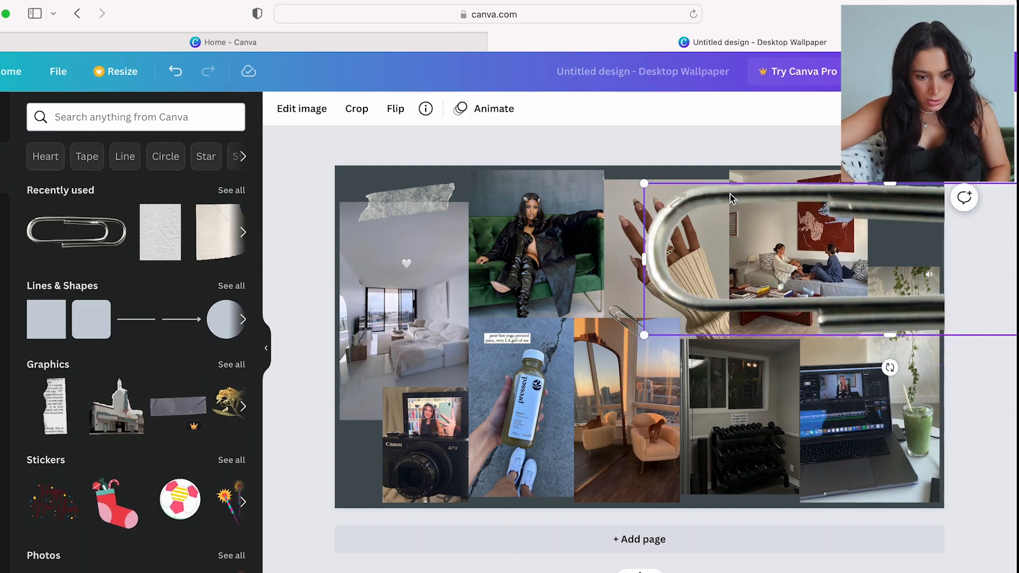
drag(830, 255, 929, 272)
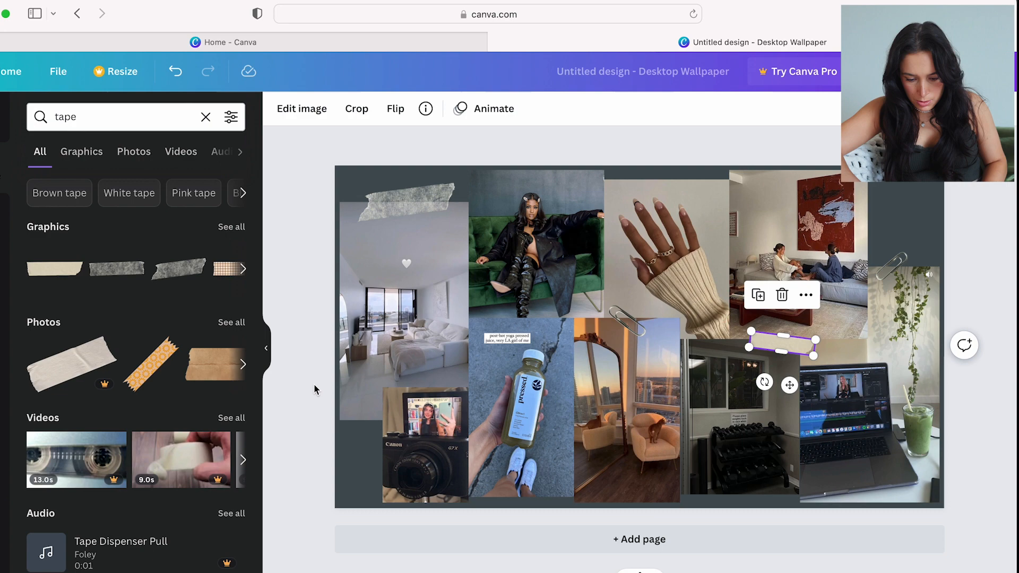
Step: Discard the beige tape strip and place a grey textured one where the red-painting, gym and laptop photos meet
drag(782, 343, 782, 494)
drag(575, 502, 532, 514)
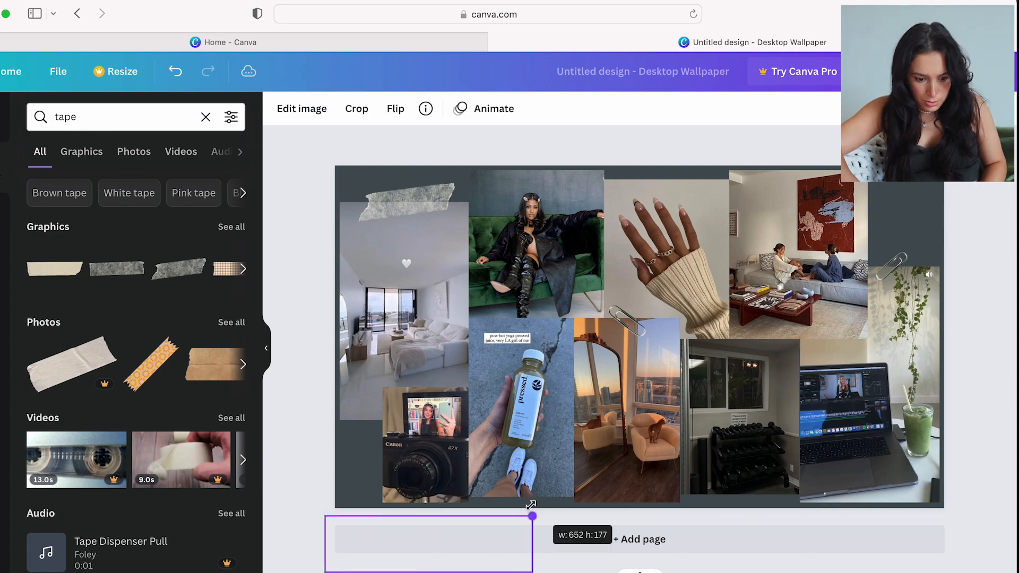
drag(116, 268, 714, 307)
click(314, 339)
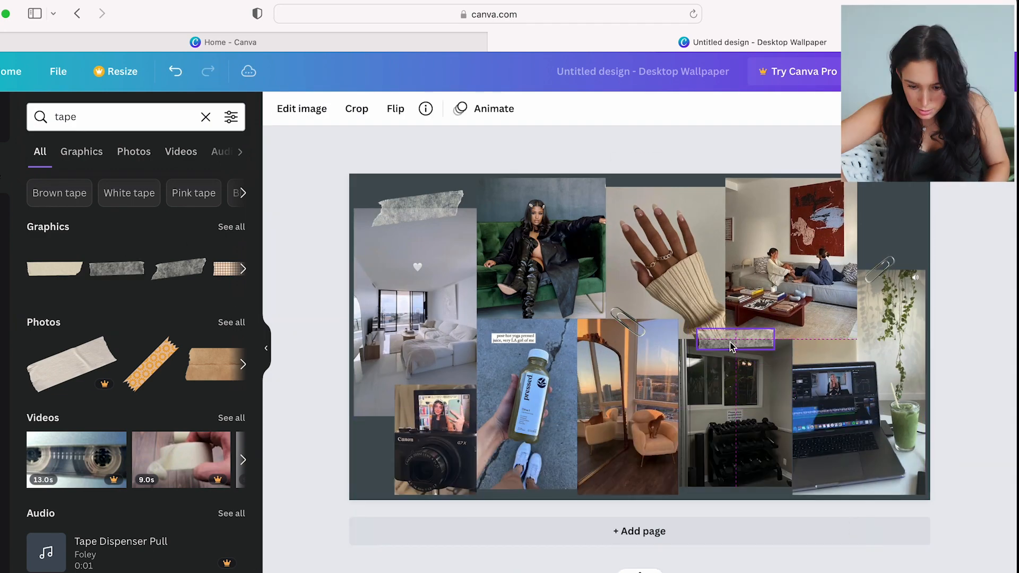
drag(739, 343, 775, 346)
click(626, 414)
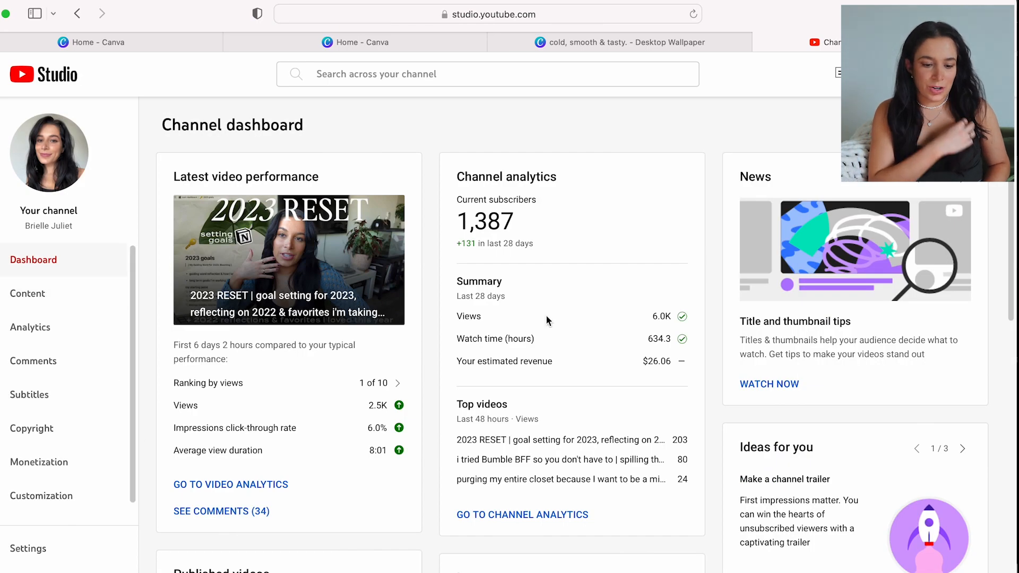
Step: Capture a screenshot of the current-subscribers section of the Channel analytics card in YouTube Studio, and open the account details
key(super+shift+4)
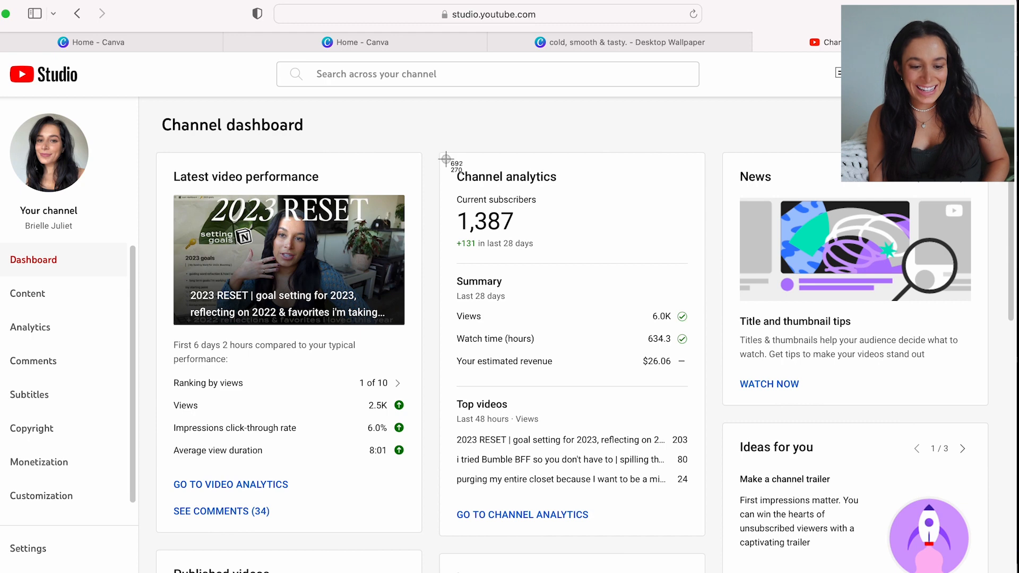
drag(561, 230, 611, 257)
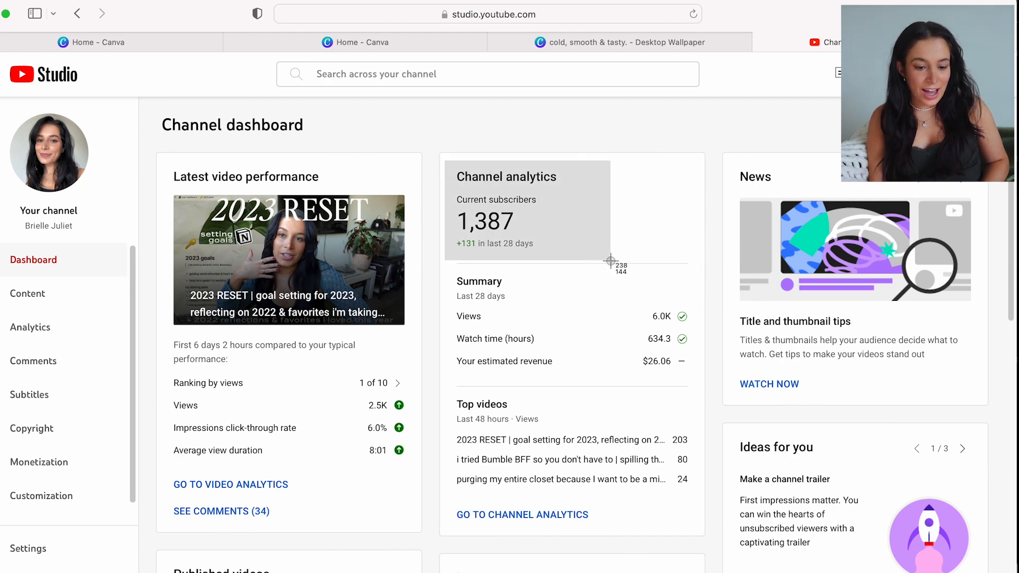
drag(611, 260, 610, 260)
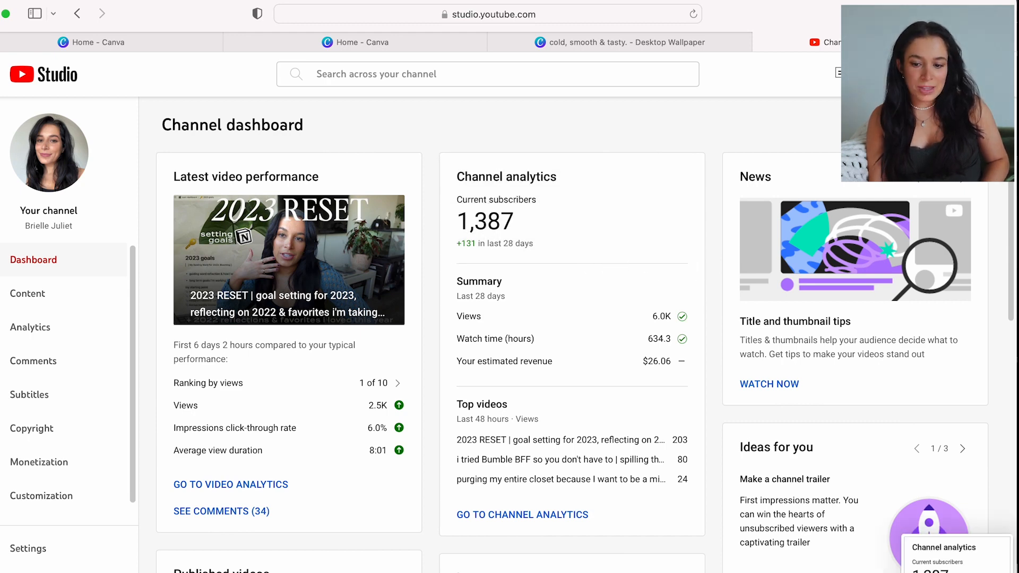
click(988, 73)
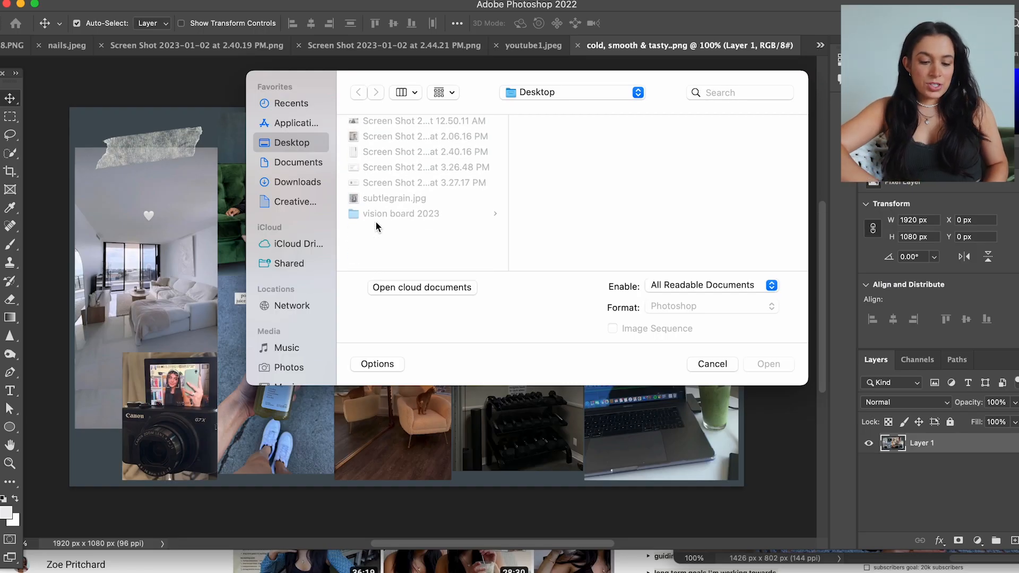
Step: Open the Channel analytics screenshot from the Desktop folder in Photoshop
click(383, 225)
key(Up)
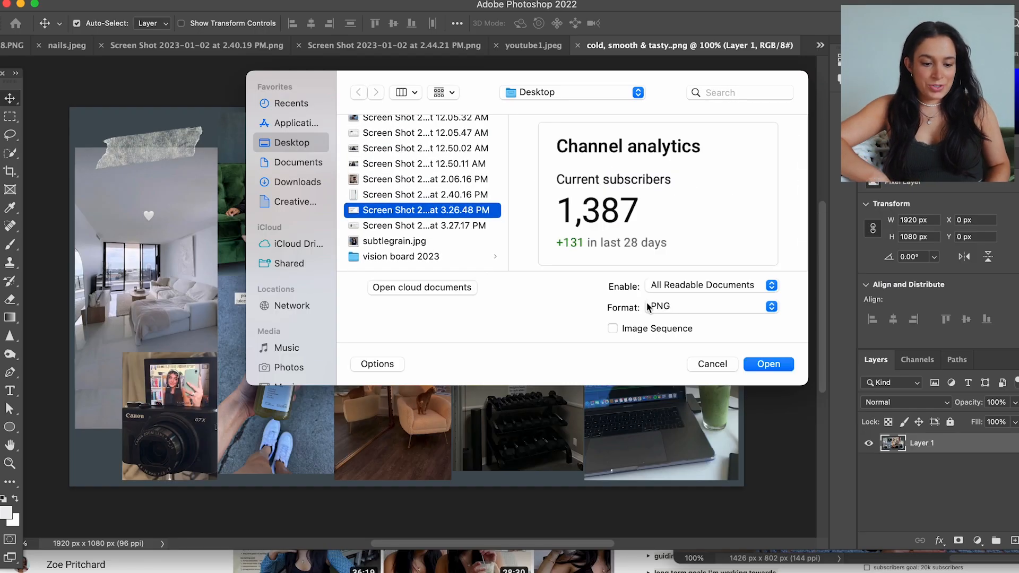
click(767, 365)
Step: Add the text 10,000 over the subscriber count and set its font size to 40 pt
scroll(293, 406, up, 5)
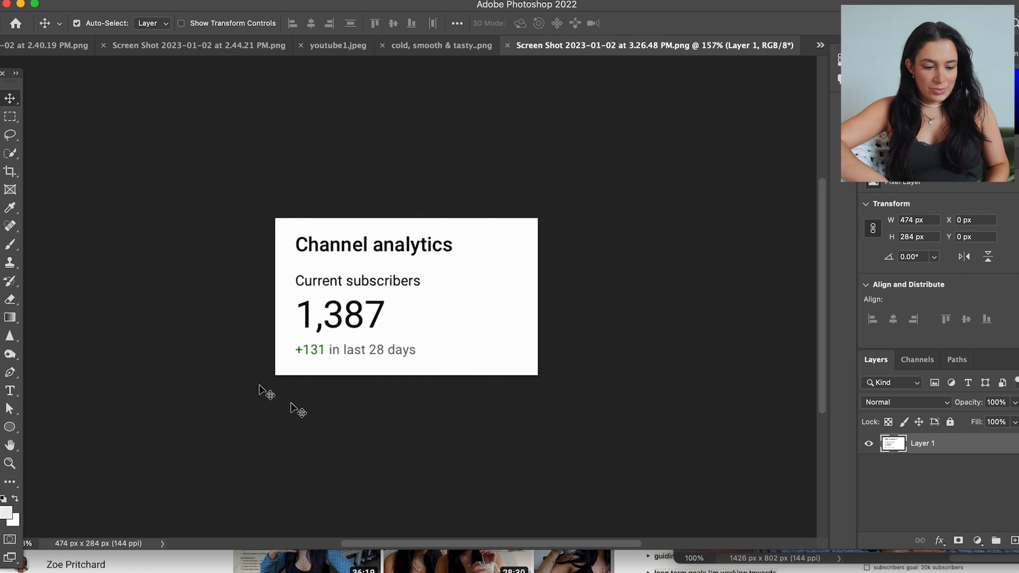
scroll(232, 376, up, 3)
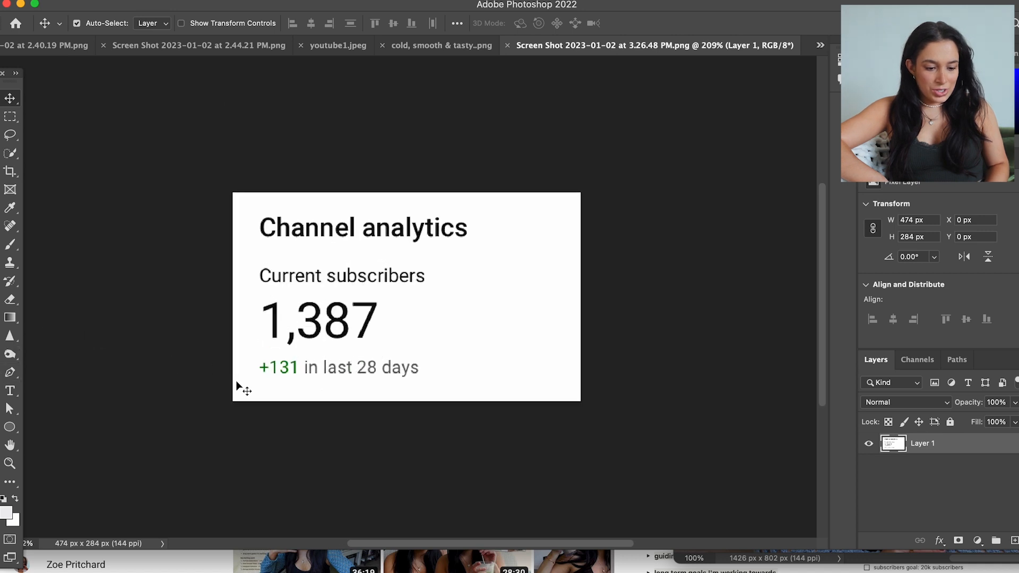
click(10, 390)
drag(387, 293, 555, 349)
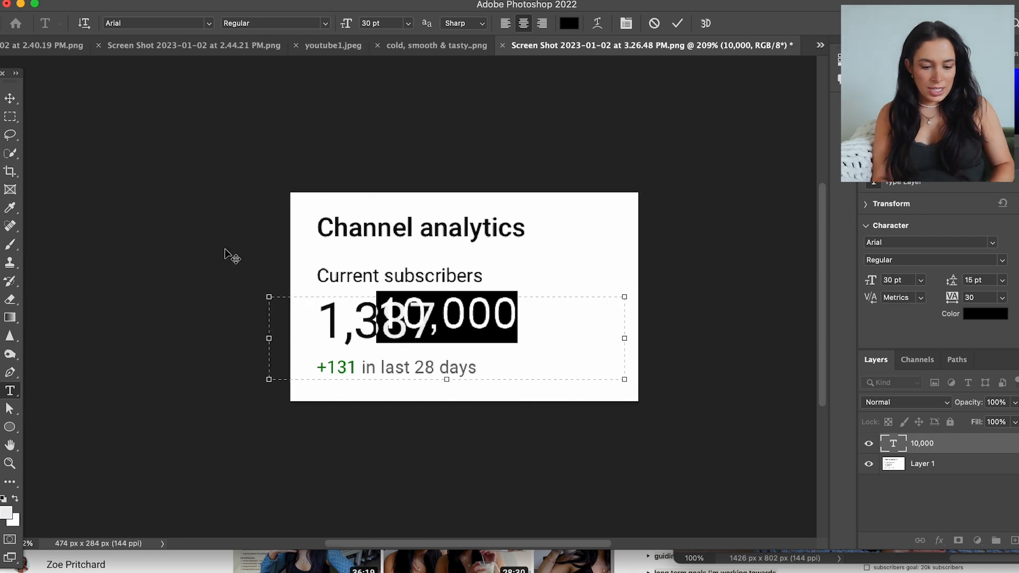
text(40)
key(Return)
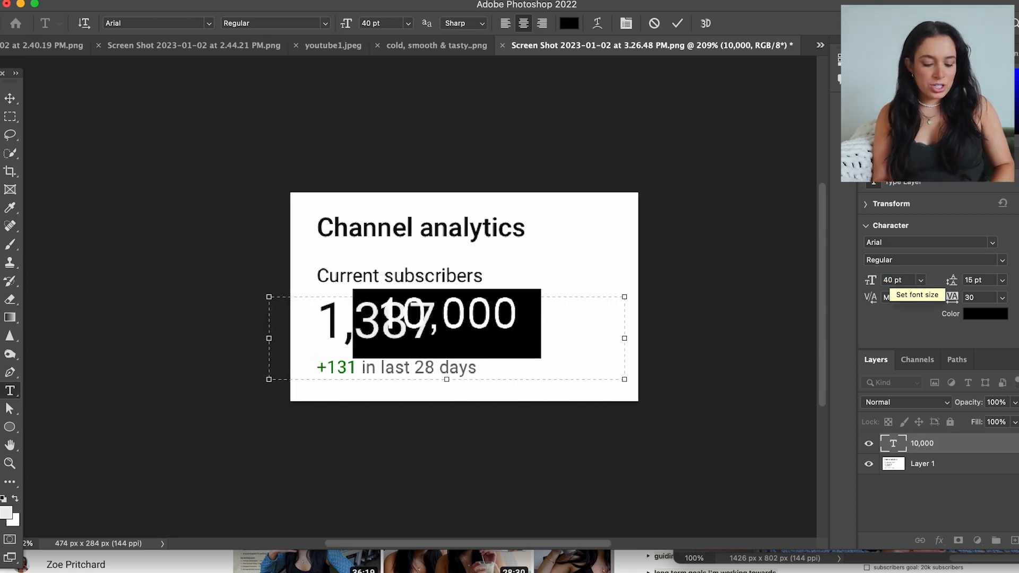
Step: Set the 10,000 text to 35 pt with tracking 0 and align it beside the original subscriber count
drag(393, 291, 478, 291)
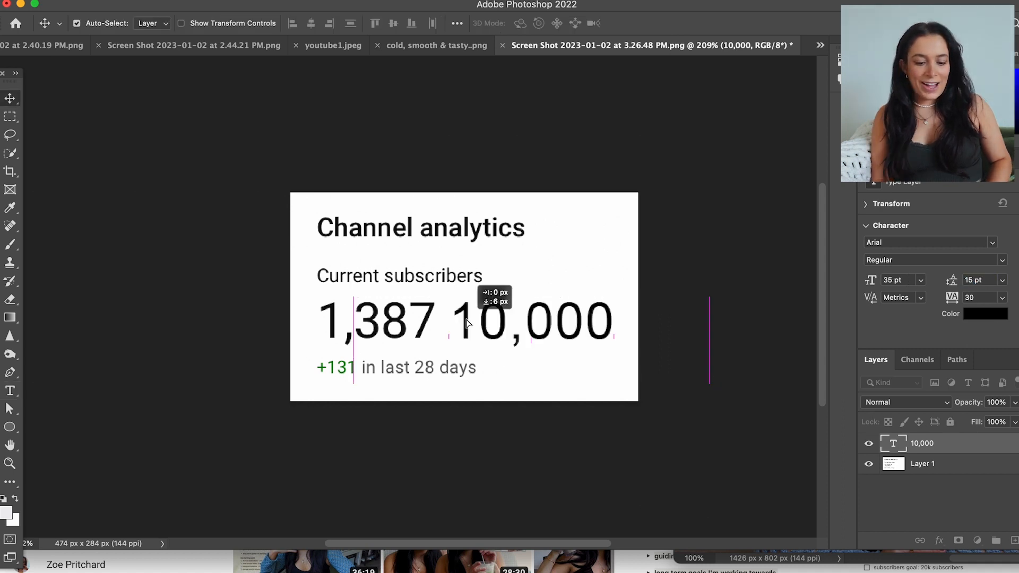
drag(480, 300, 467, 322)
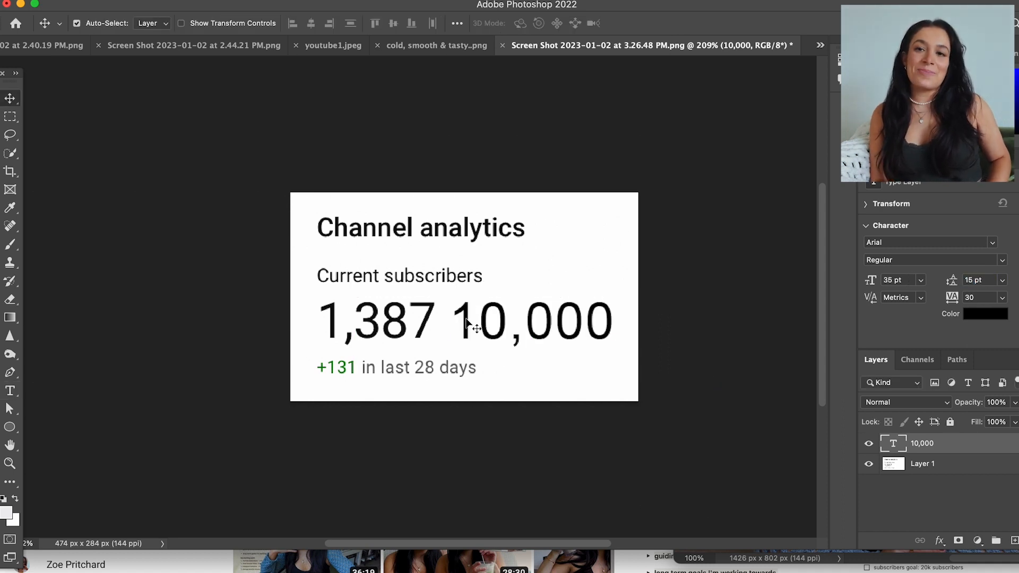
double_click(467, 321)
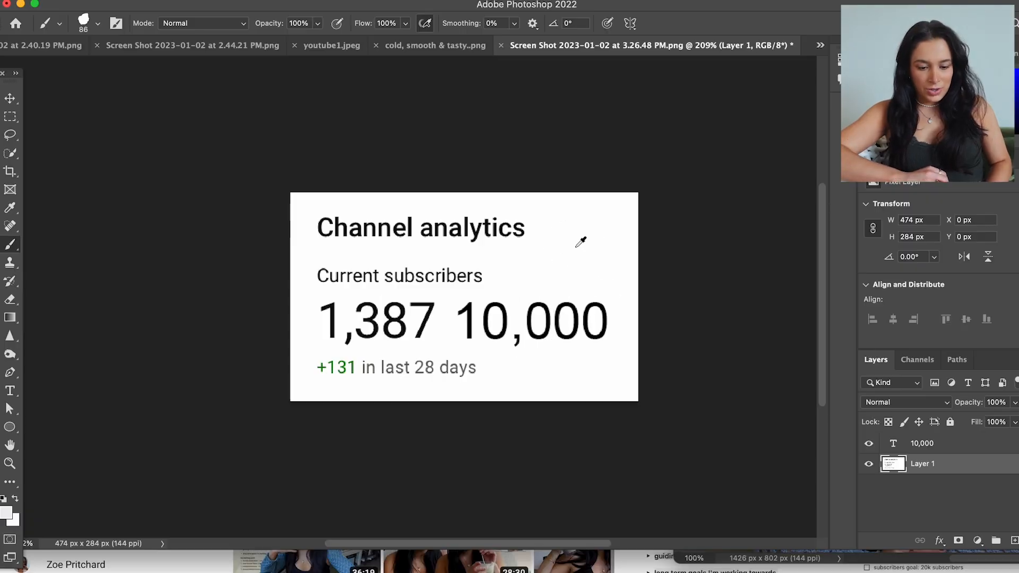
Step: Paint white over the original 1,387 subscriber count and move the 10,000 text into its place
drag(346, 319, 357, 323)
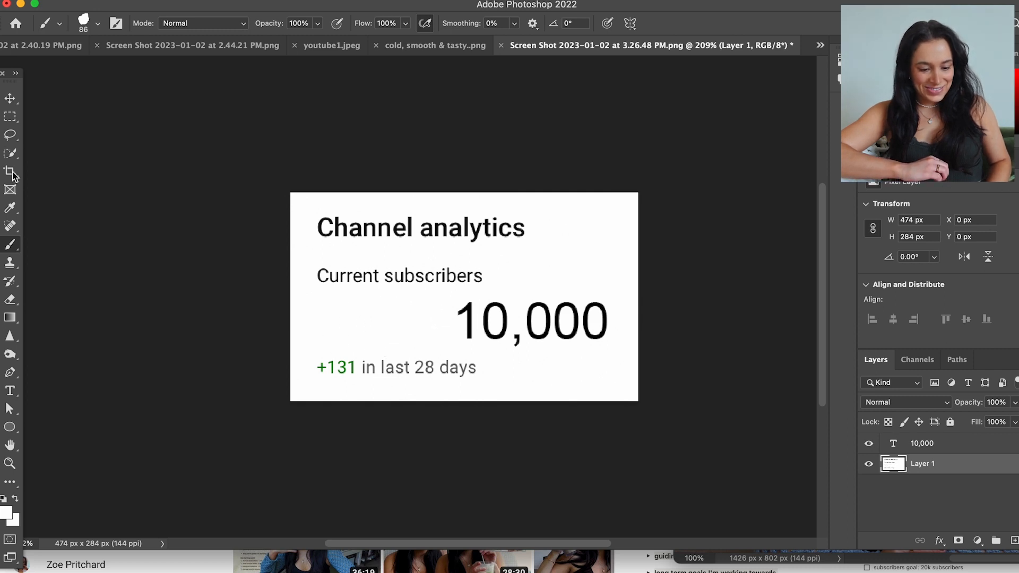
click(11, 95)
drag(474, 327, 335, 325)
key(s)
click(9, 98)
Step: Change the subscriber text to 20,000 and nudge it into line with the "Current subscribers" label above
double_click(384, 316)
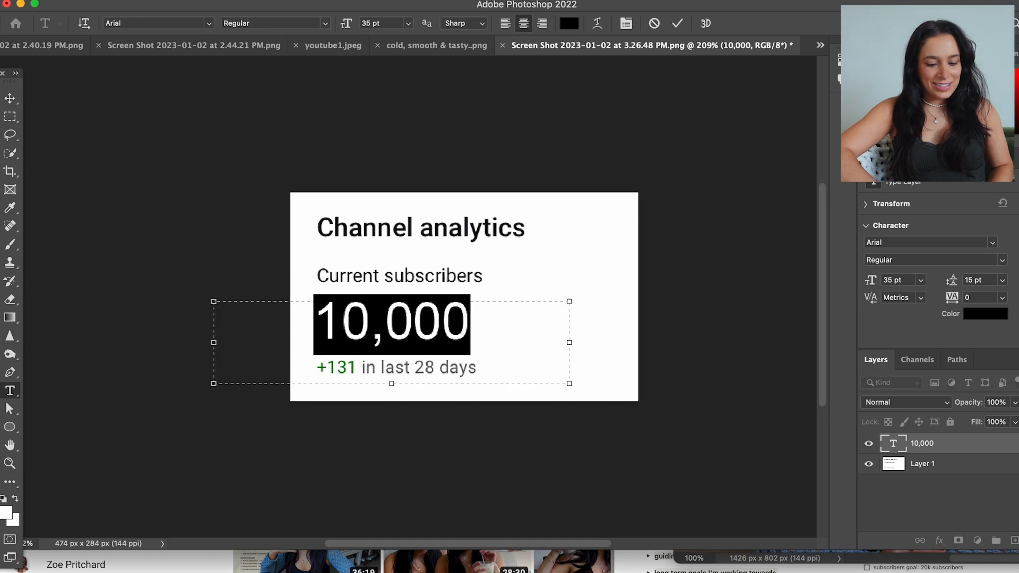
text(120)
key(BackSpace)
text(20,000)
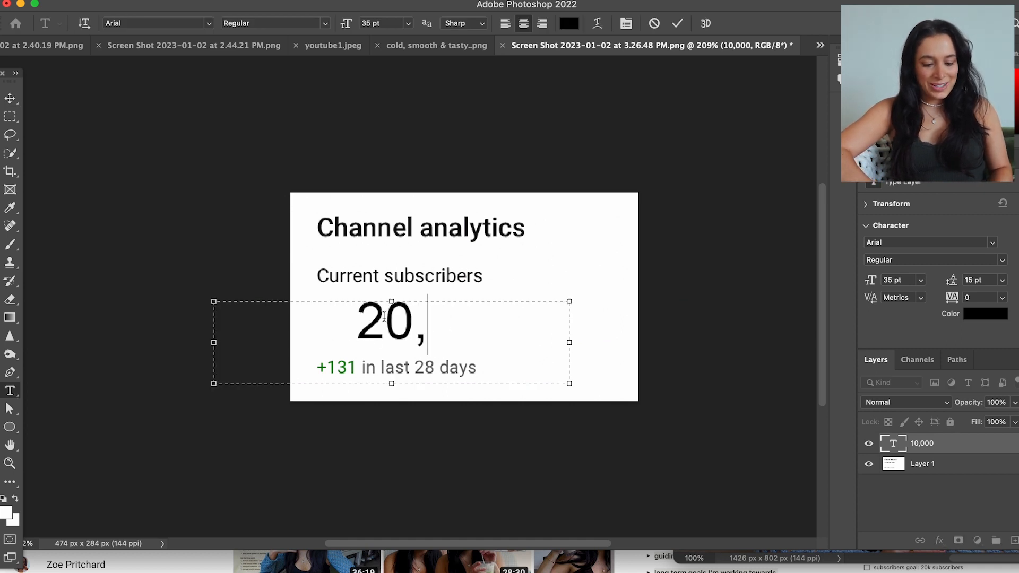
click(10, 99)
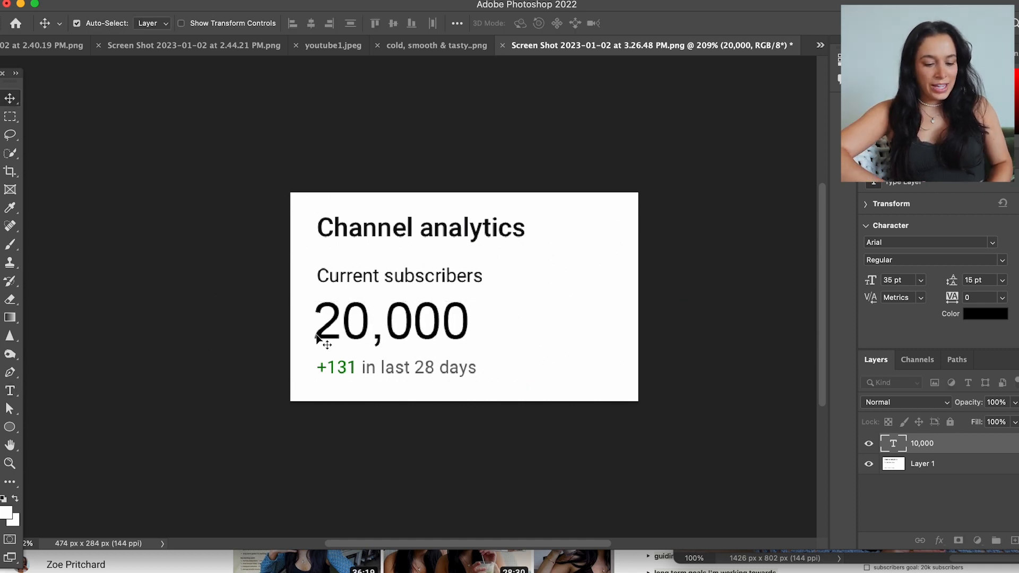
drag(322, 338, 321, 338)
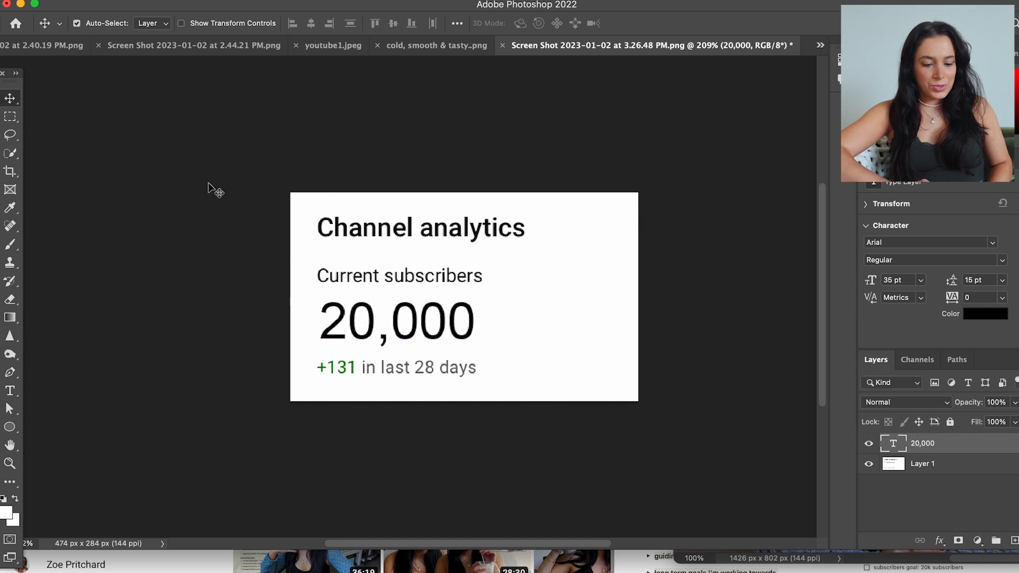
click(169, 203)
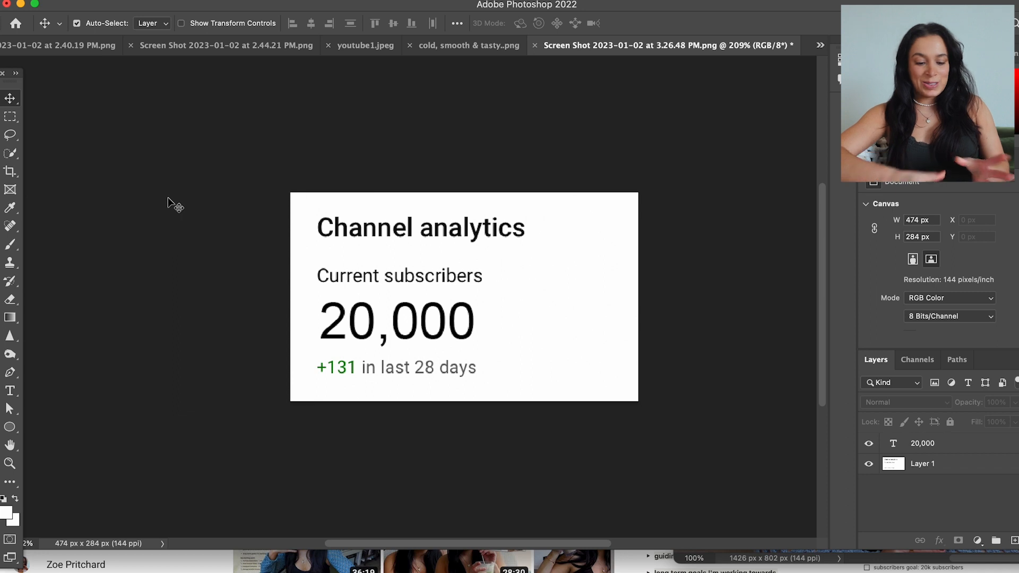
Step: Add the text +1,260 in 13 pt green and place it over +131, before "in last 28 days"
click(10, 268)
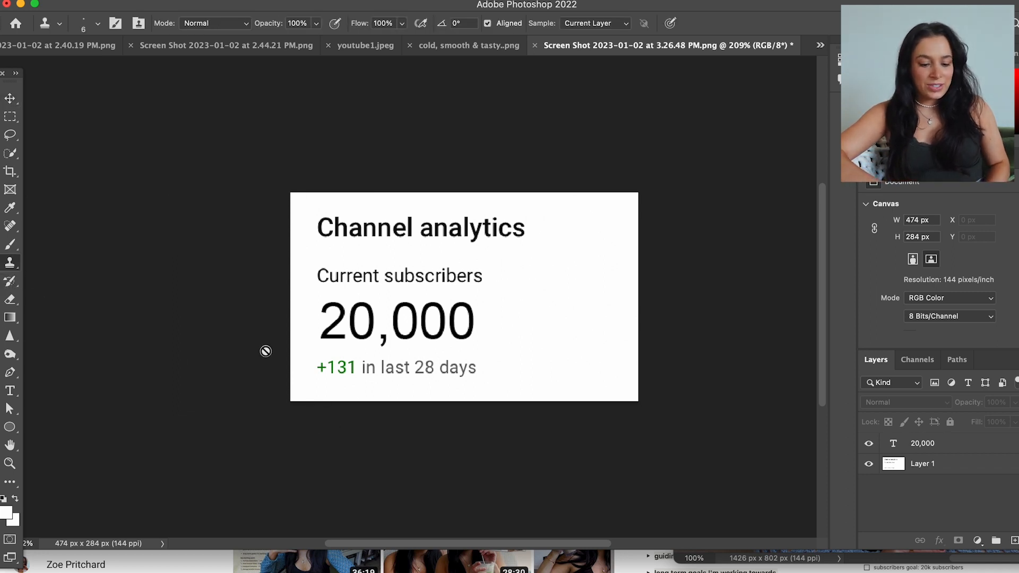
click(10, 391)
drag(506, 363, 652, 428)
text(+1,26)
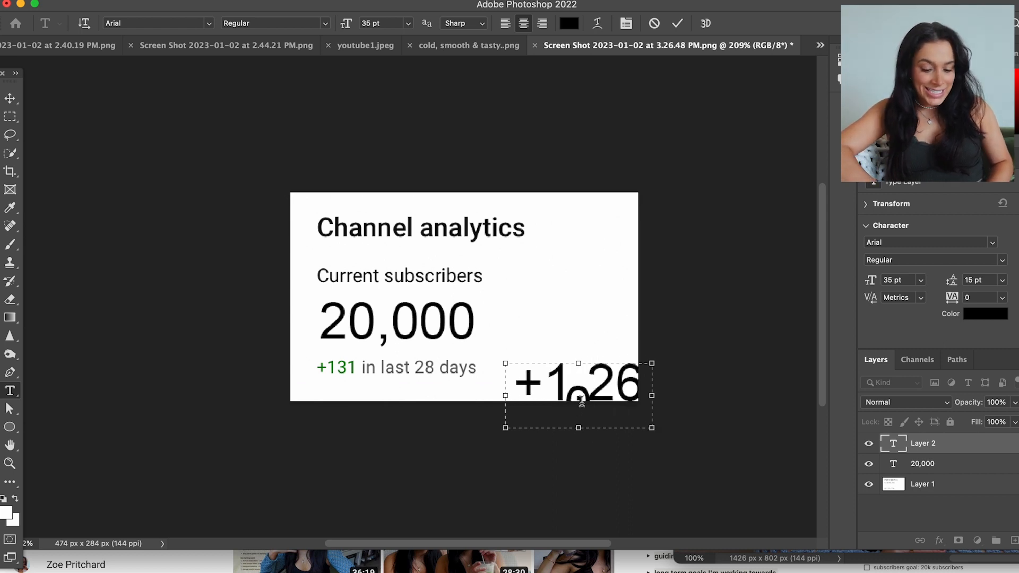
key(super+a)
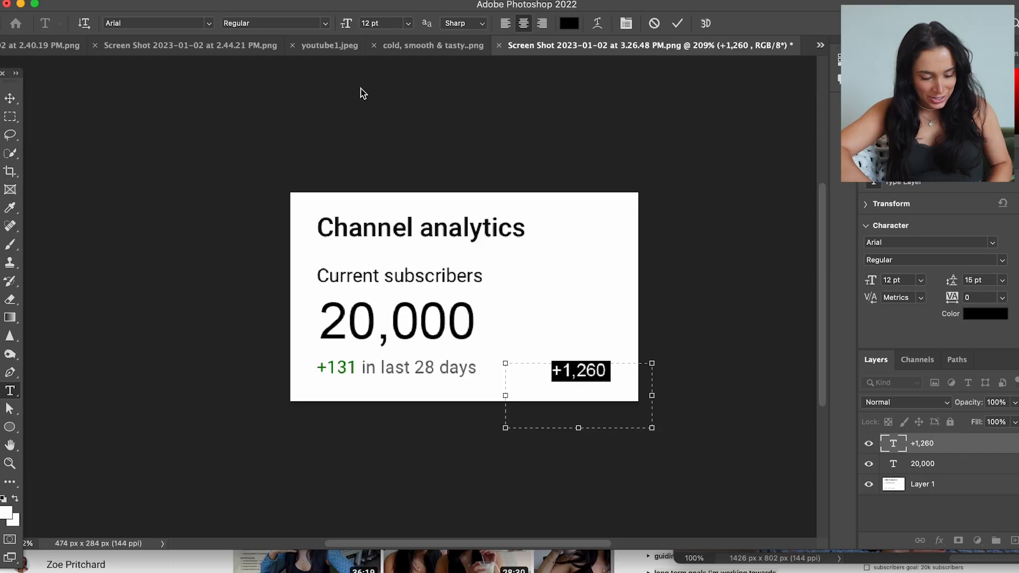
key(super+shift+period)
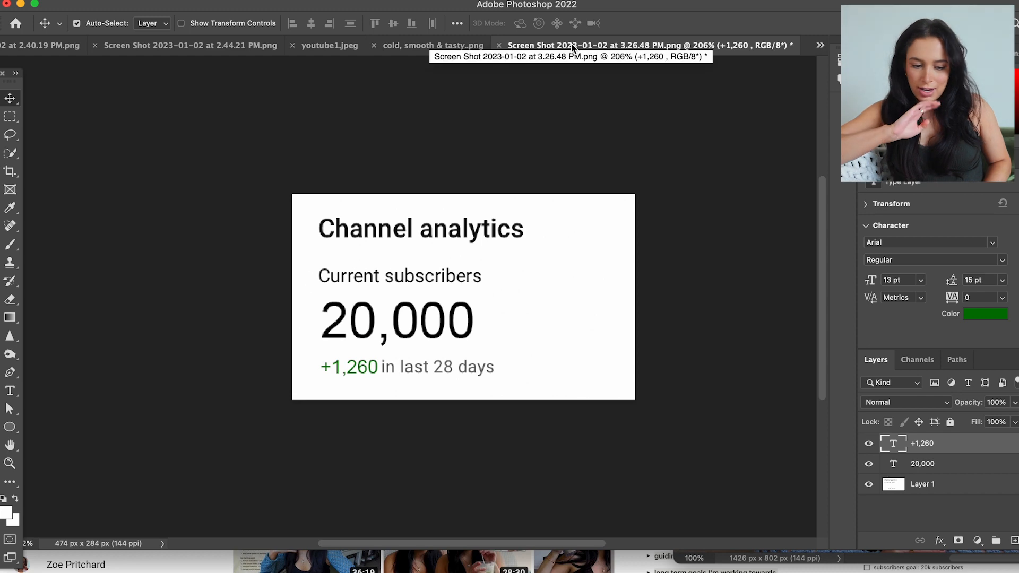
Step: Copy the edited analytics card into the collage document, placing it over the gym photo at 270 × 162 px
drag(572, 45, 775, 233)
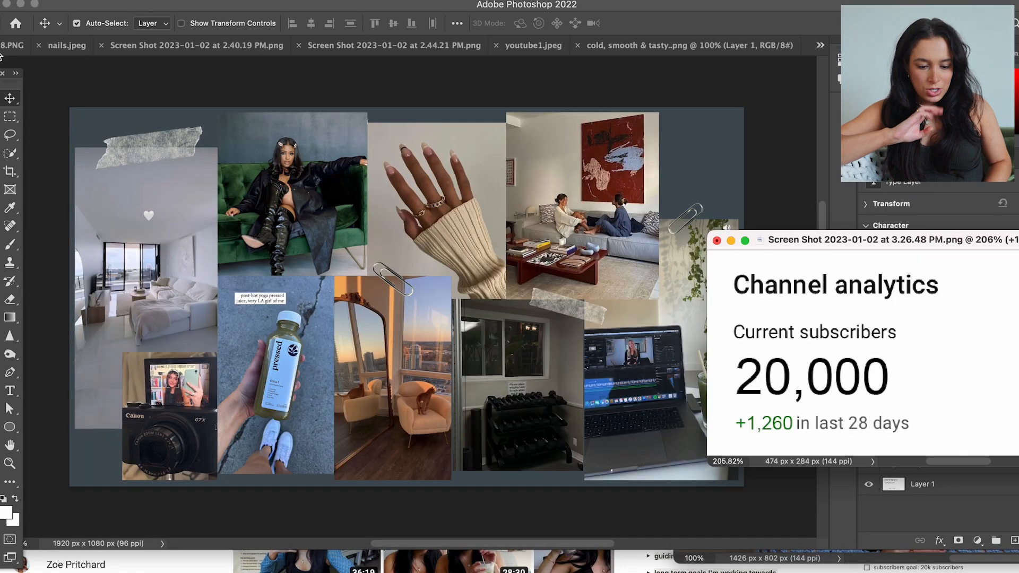
drag(767, 356, 504, 319)
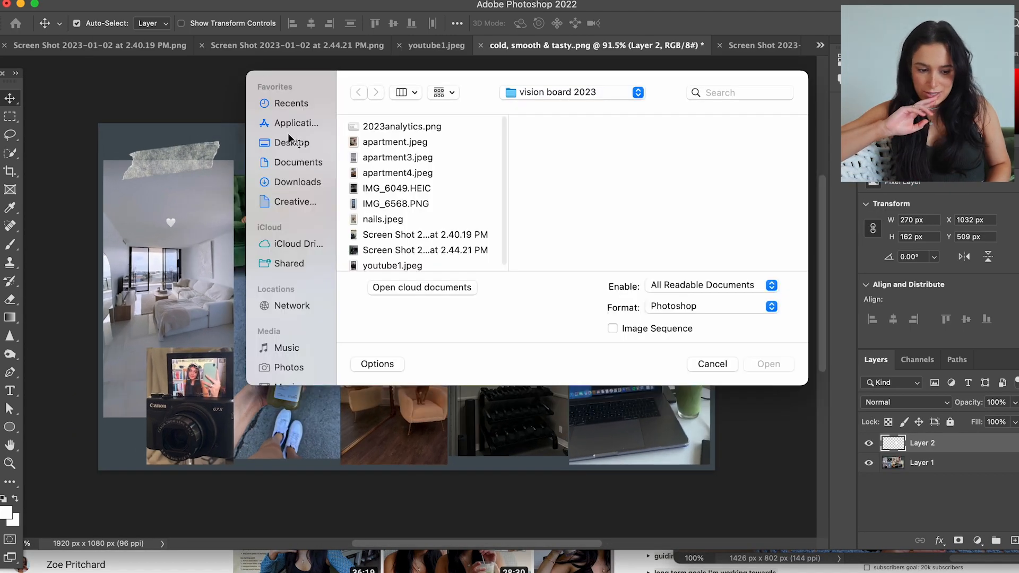
Step: Open the channel profile screenshot, taken at 3.27.17 PM, from the Desktop folder
click(290, 141)
scroll(432, 222, down, 10)
click(425, 225)
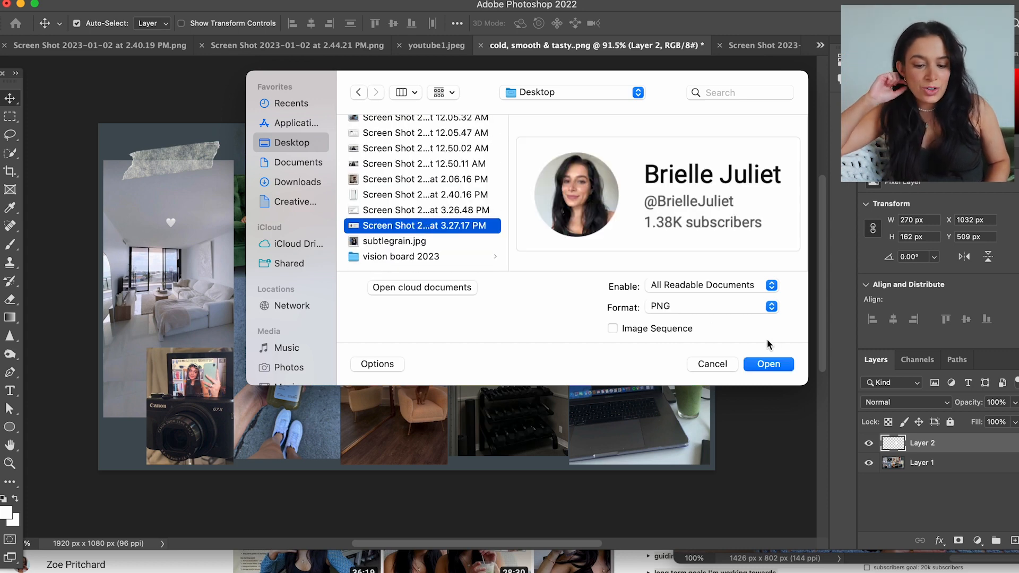
click(769, 364)
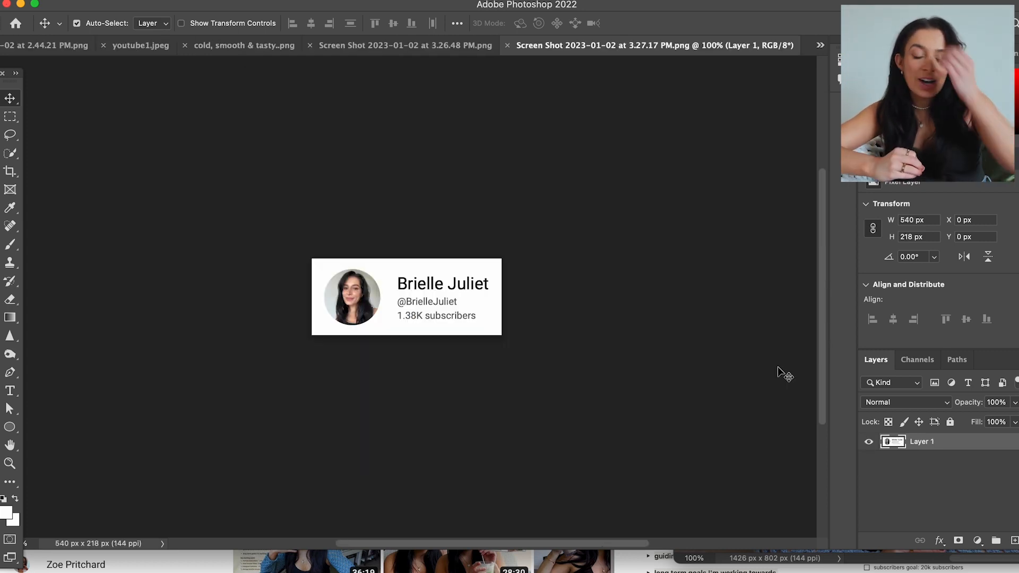
scroll(778, 367, up, 5)
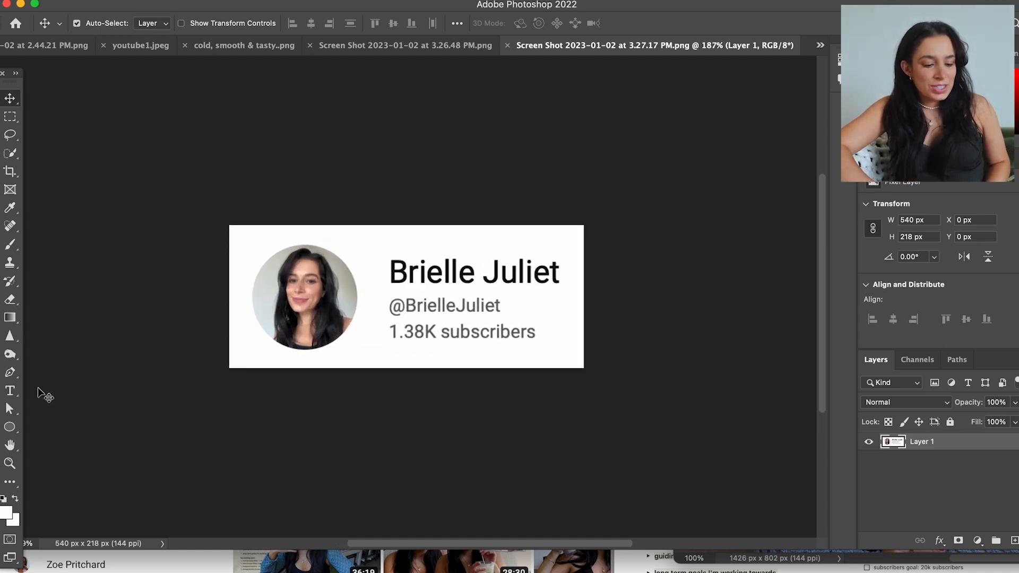